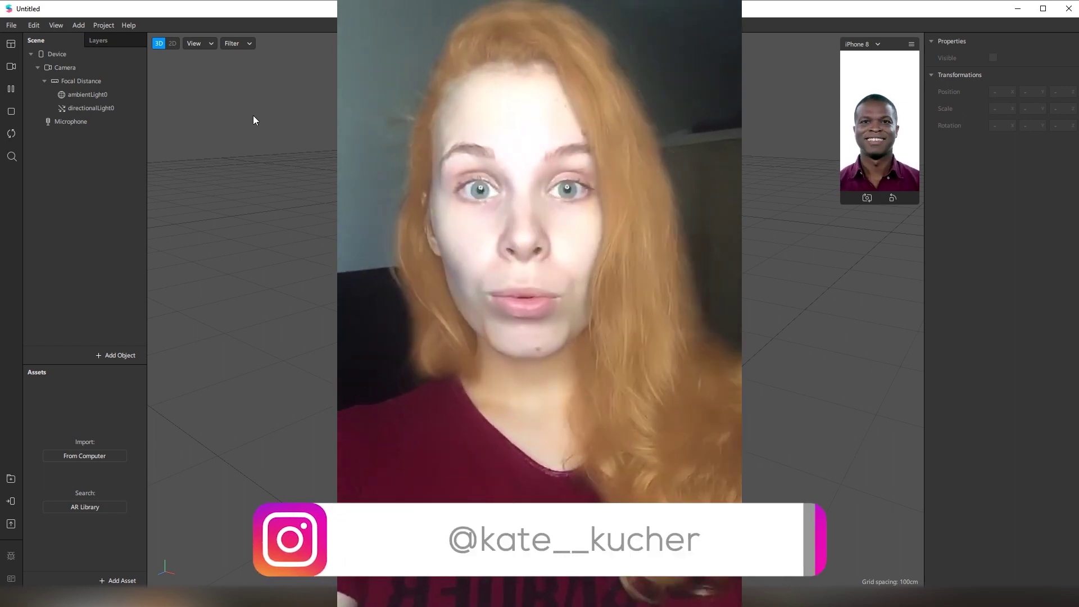
# Enlarge the device preview and switch its simulation to the woman's Real-Time Simulation video
pyautogui.moveTo(841, 204); pyautogui.dragTo(780, 312)
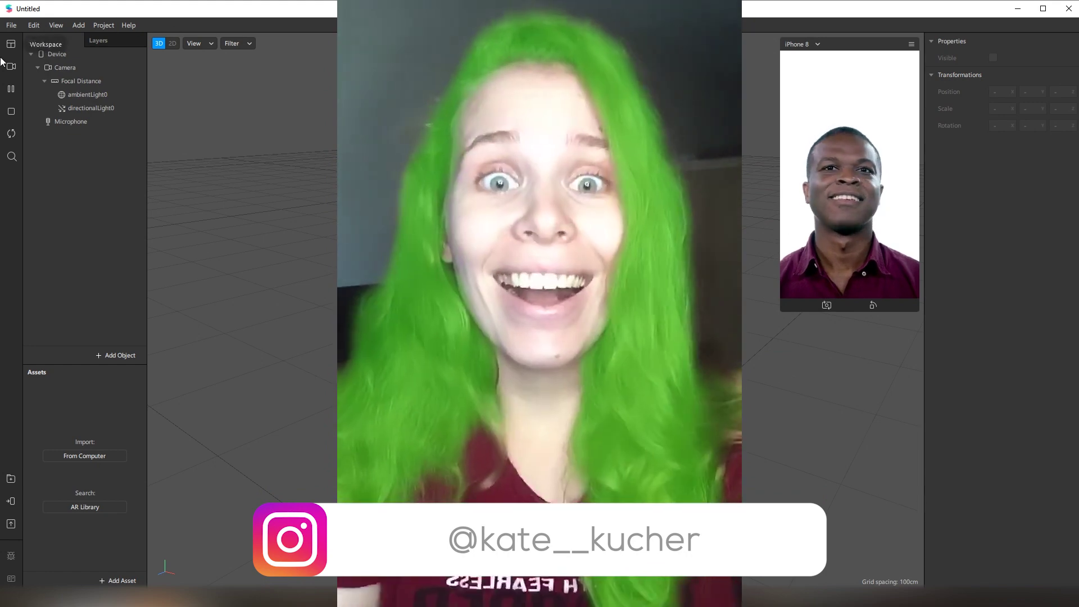
pyautogui.click(10, 66)
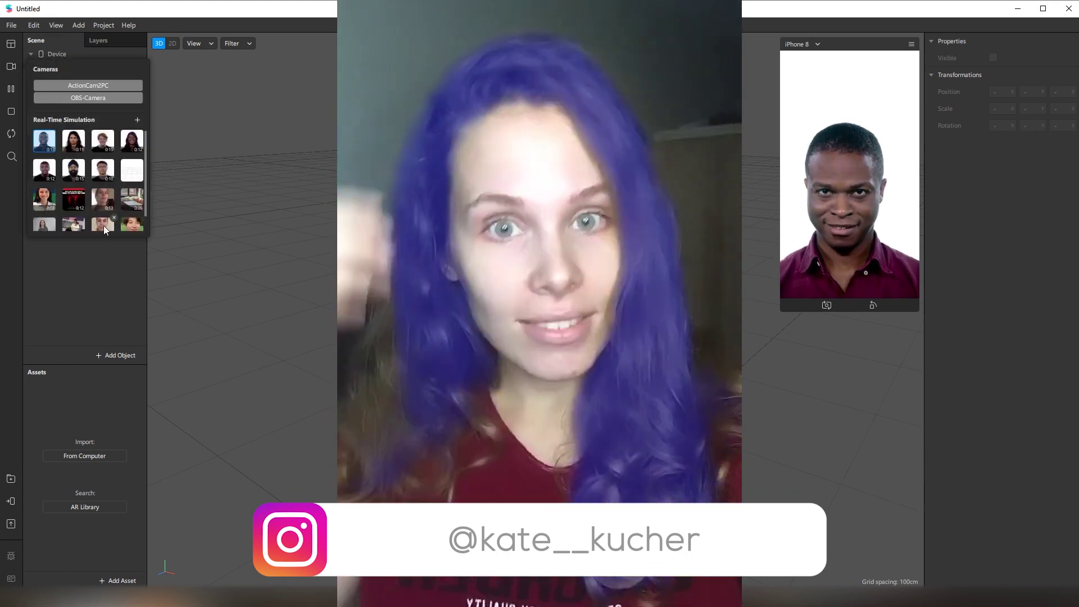
pyautogui.click(103, 225)
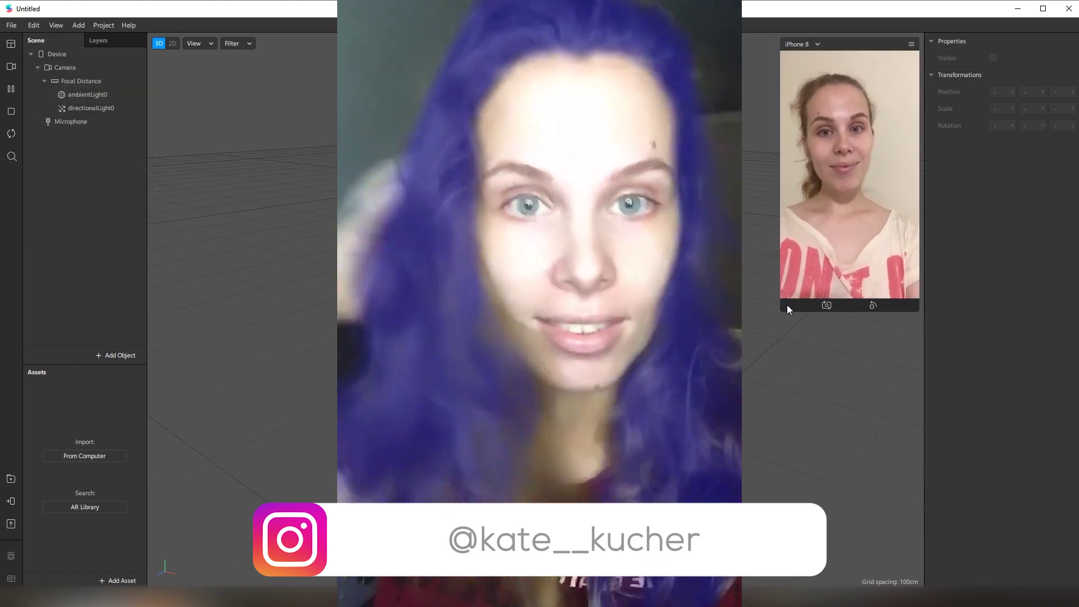
# Enlarge the device preview further, leaving the add-object list closed without adding anything
pyautogui.moveTo(782, 311); pyautogui.dragTo(736, 396)
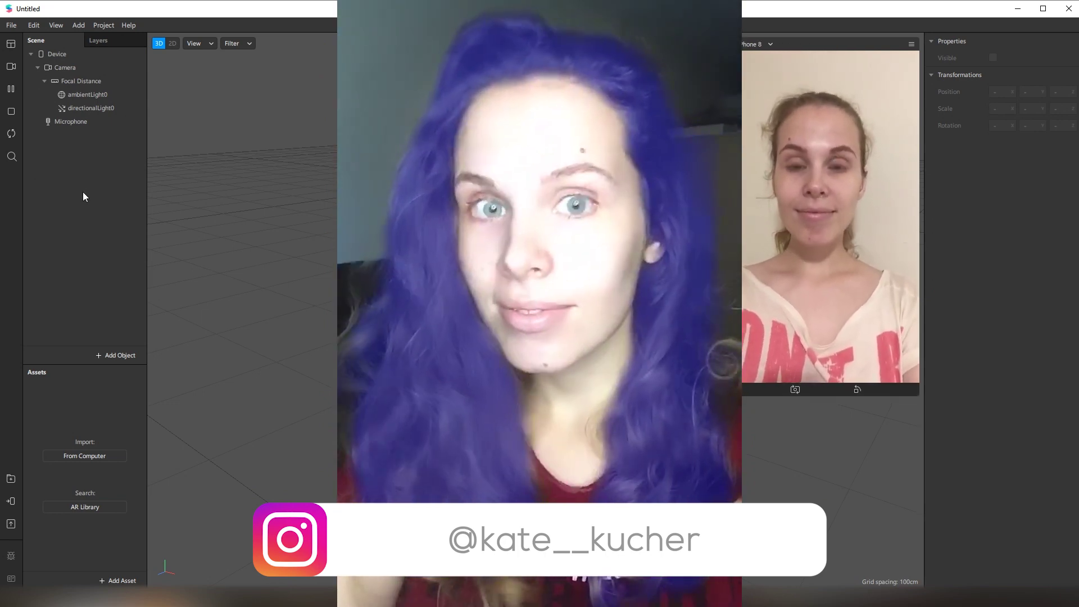
pyautogui.click(96, 356)
pyautogui.click(93, 357)
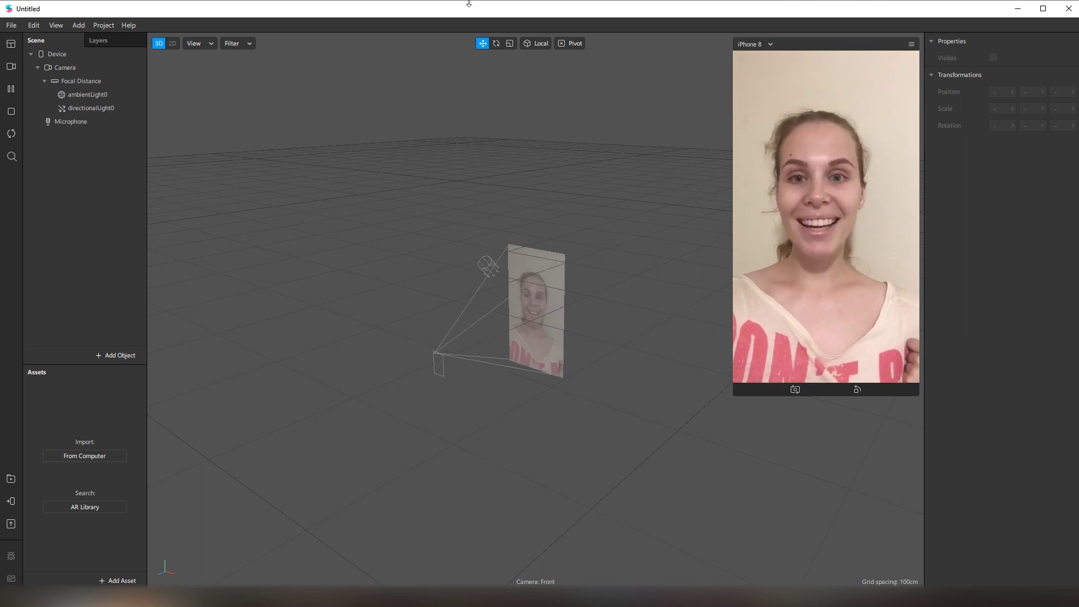
# Select Camera in the Scene panel to show its Inspector properties
pyautogui.click(117, 581)
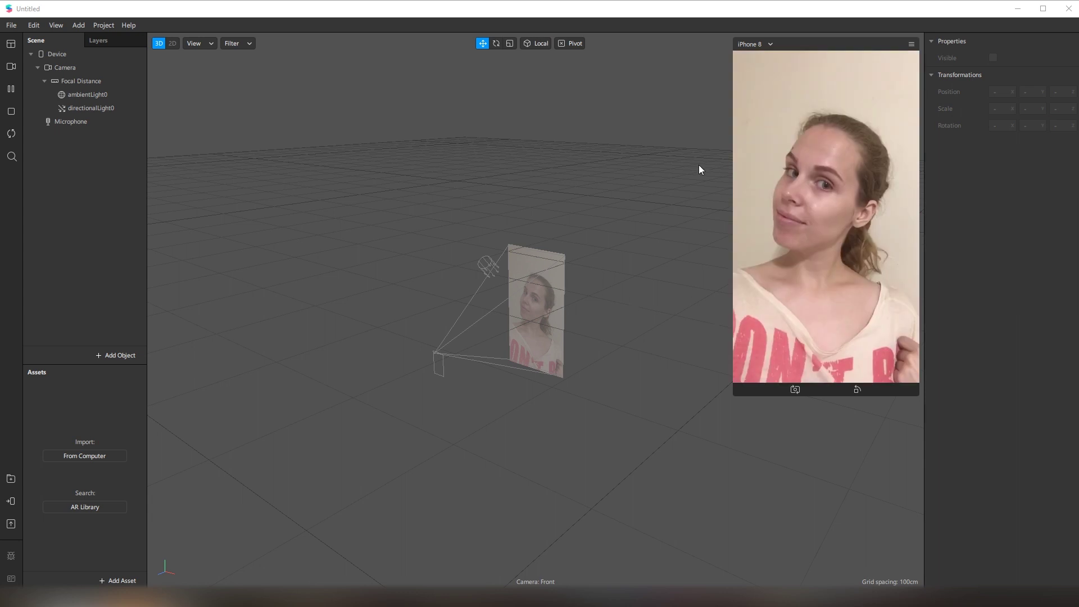
pyautogui.click(89, 69)
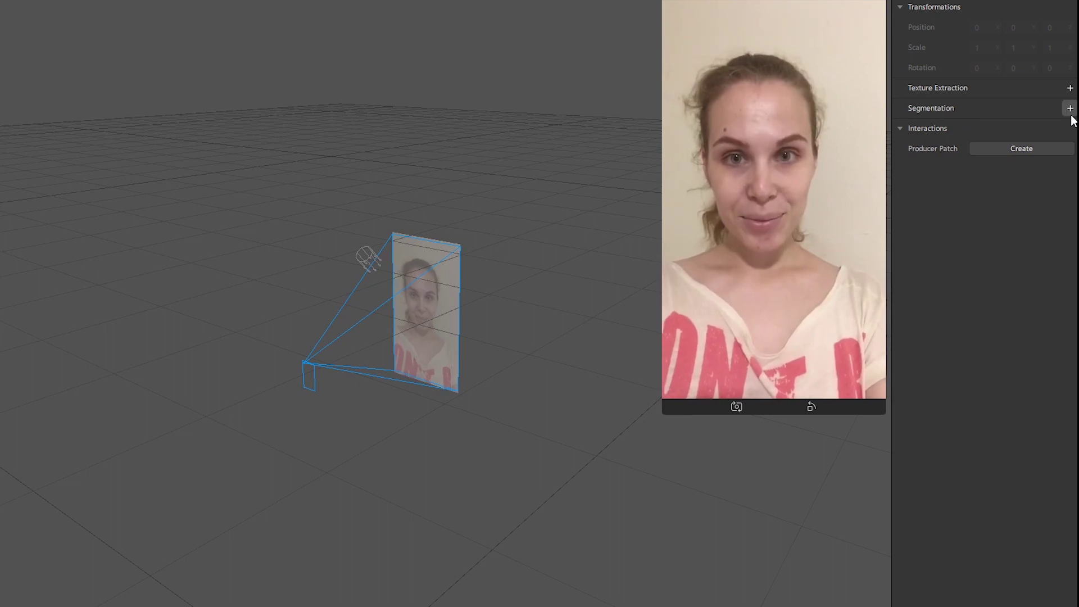
# Add Hair segmentation to the camera and remove Facebook as a platform
pyautogui.click(1070, 110)
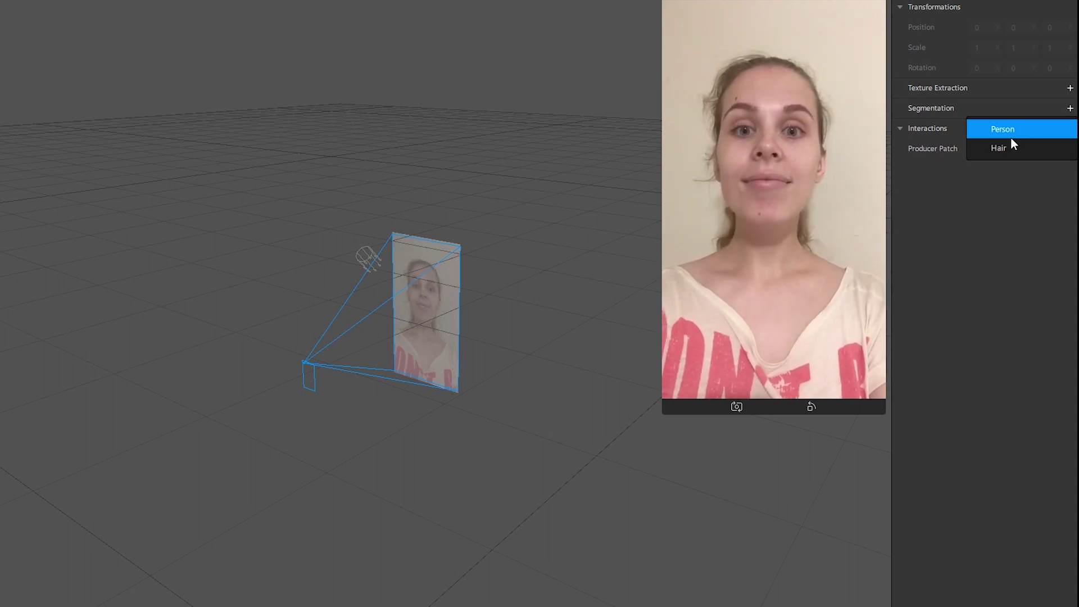
pyautogui.click(1010, 147)
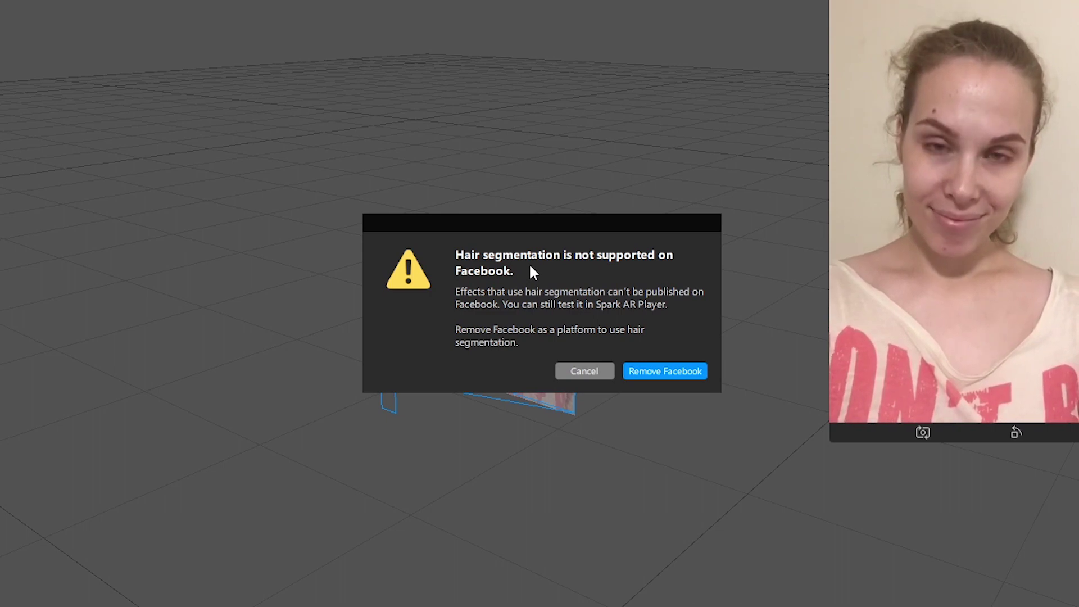
pyautogui.click(645, 370)
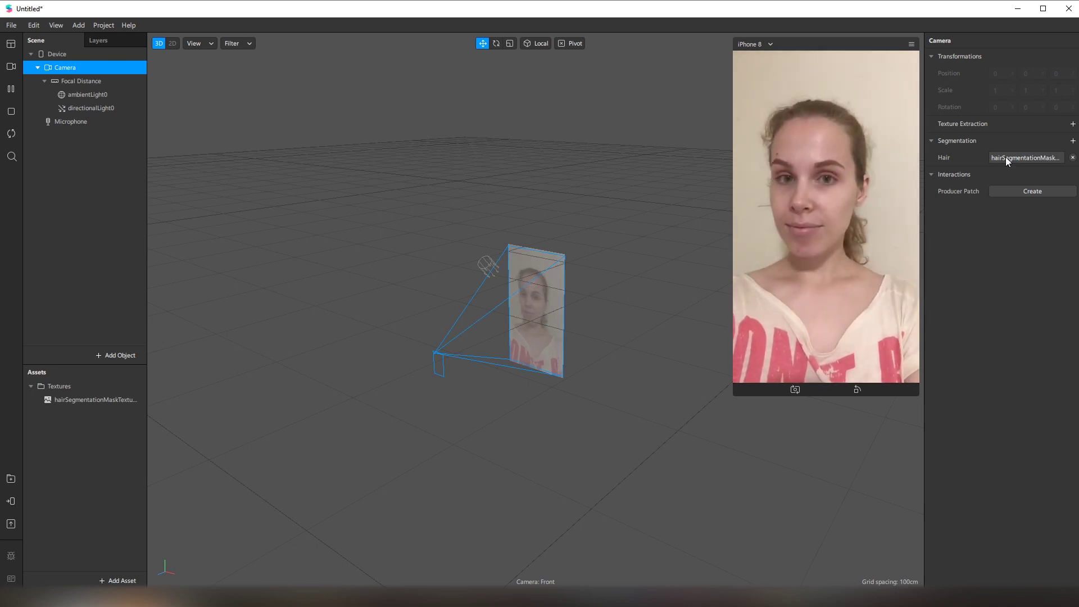
# Add camera Texture Extraction, creating cameraTexture0
pyautogui.click(1072, 124)
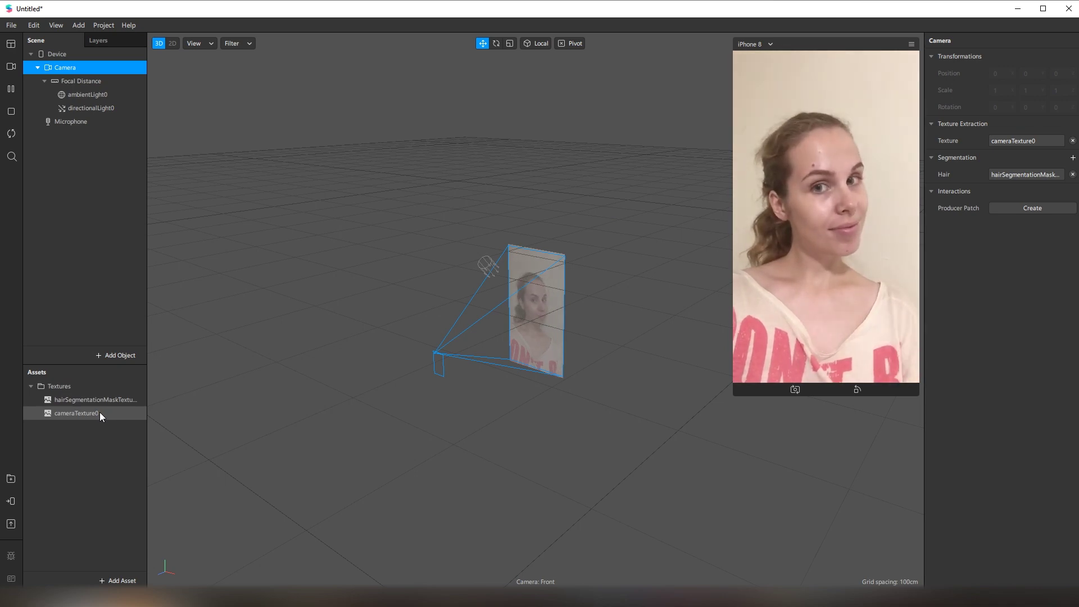
# Add a Rectangle to the scene by searching 're' in the object list
pyautogui.click(98, 355)
pyautogui.write('e')
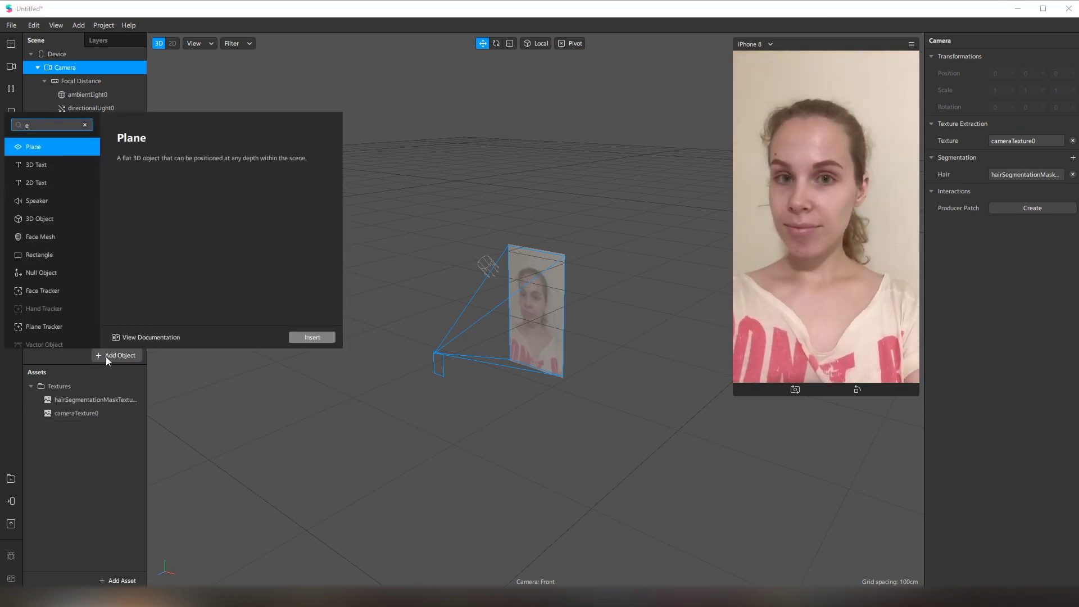
pyautogui.press('BackSpace')
pyautogui.write('re')
pyautogui.click(312, 337)
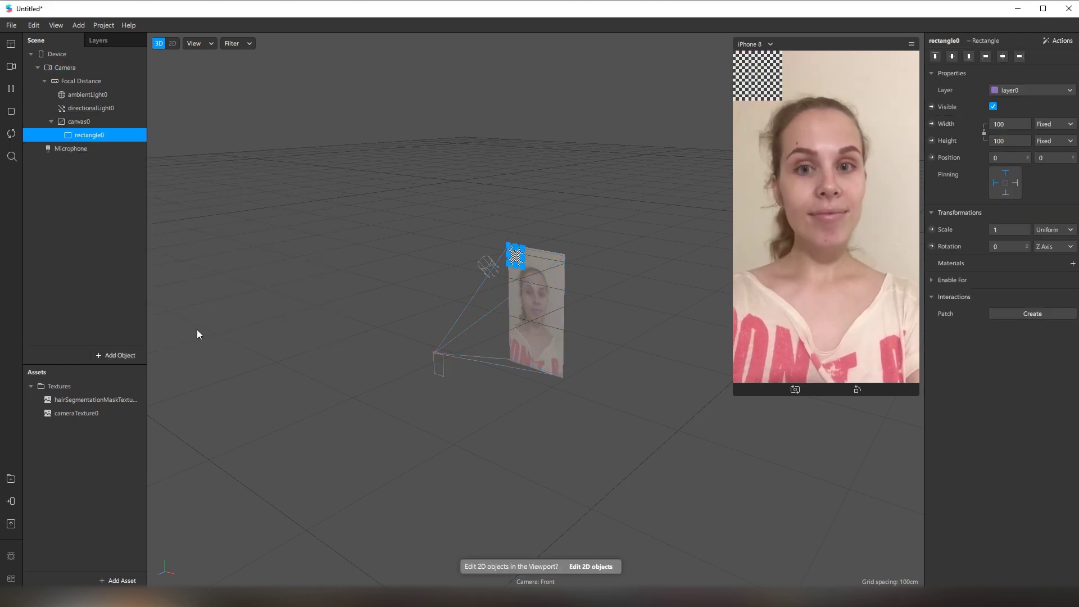
# Set the rectangle's width to Fill Width and give it a new material
pyautogui.click(1028, 128)
pyautogui.click(1015, 140)
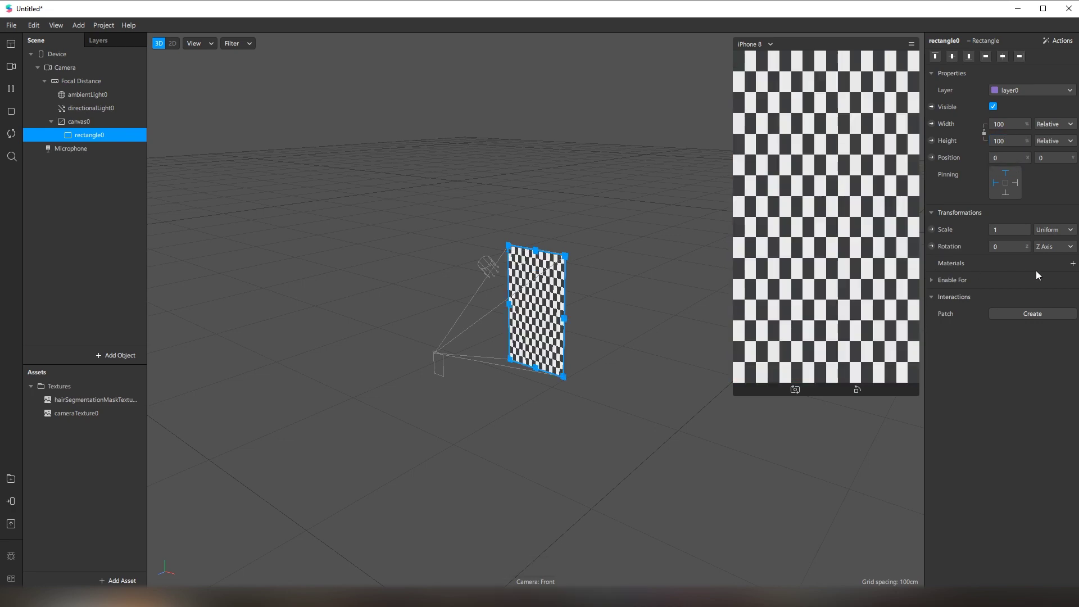
pyautogui.click(1073, 264)
# Rename the material to 'hair' and set its Shader Type to Flat
pyautogui.doubleClick(59, 400)
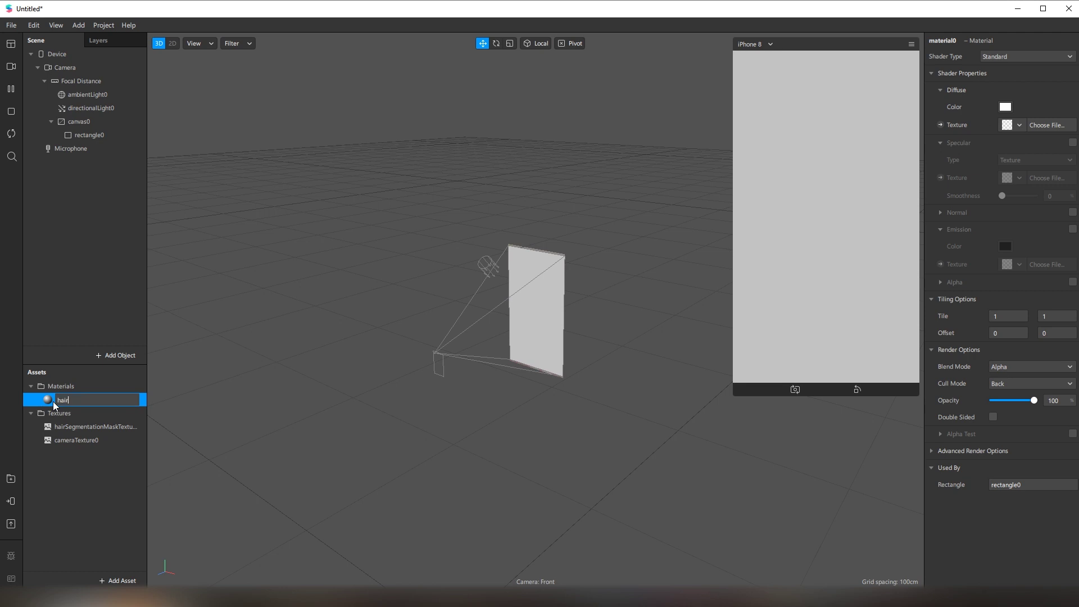
pyautogui.press('Return')
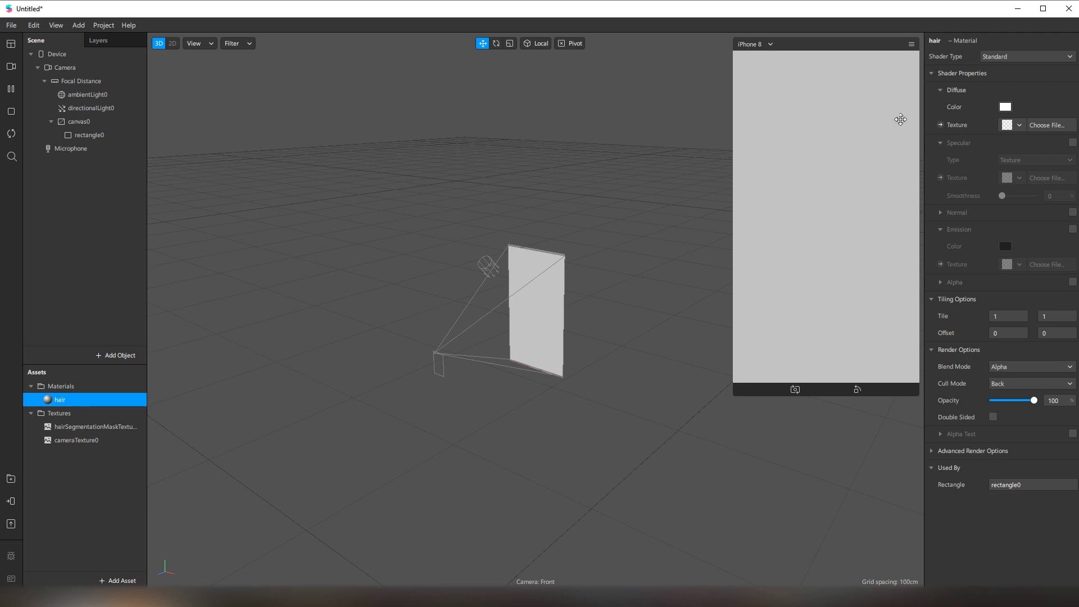
pyautogui.click(997, 54)
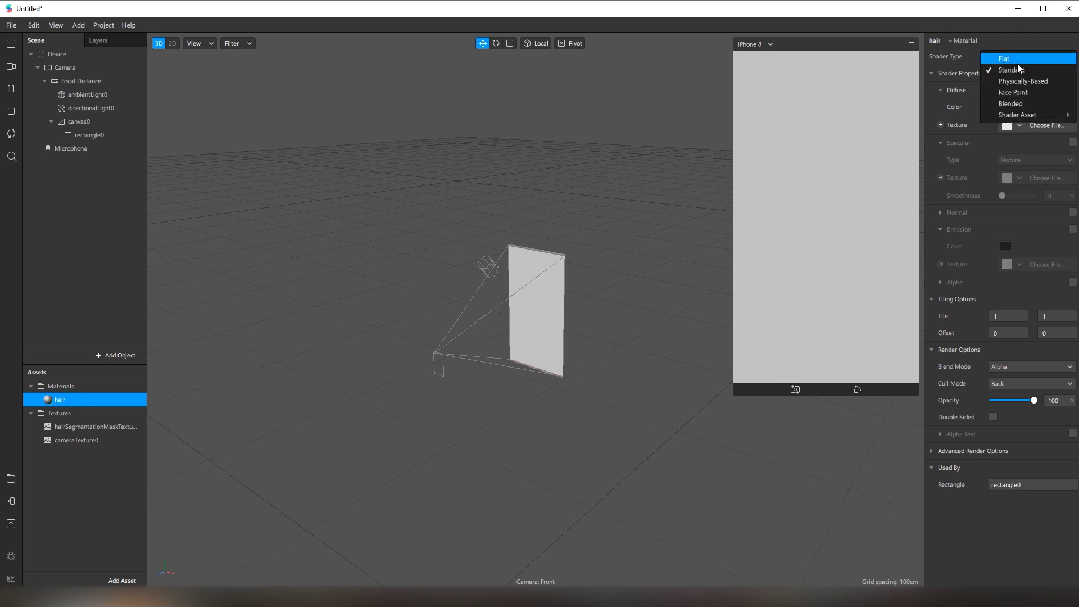
pyautogui.click(1017, 61)
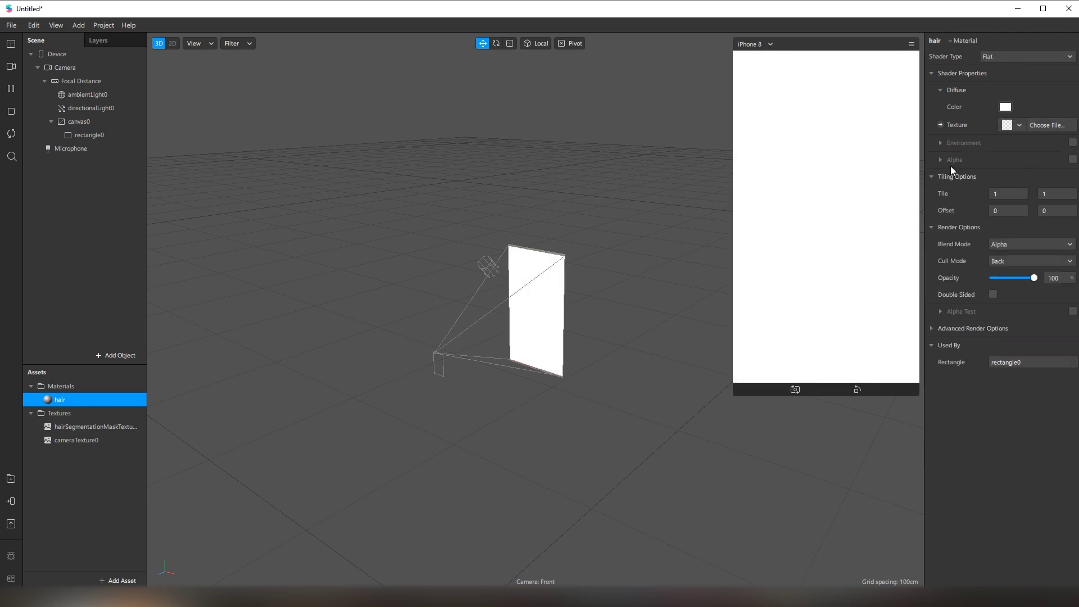
# Use hairSegmentationMaskTexture as alpha and cameraTexture0 as diffuse, then show the Patch Editor
pyautogui.click(1072, 160)
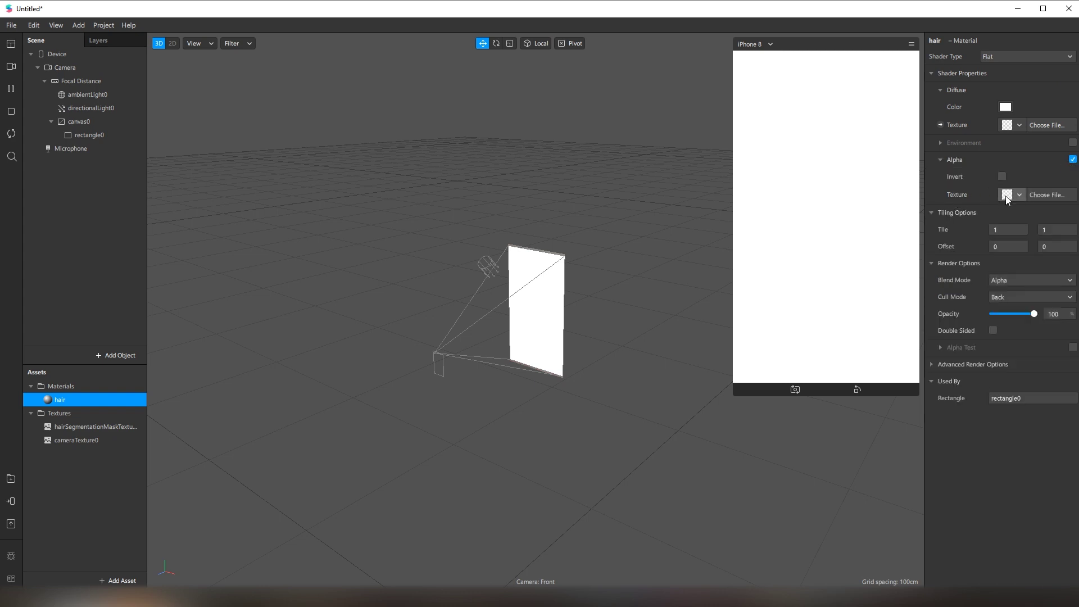
pyautogui.click(1020, 195)
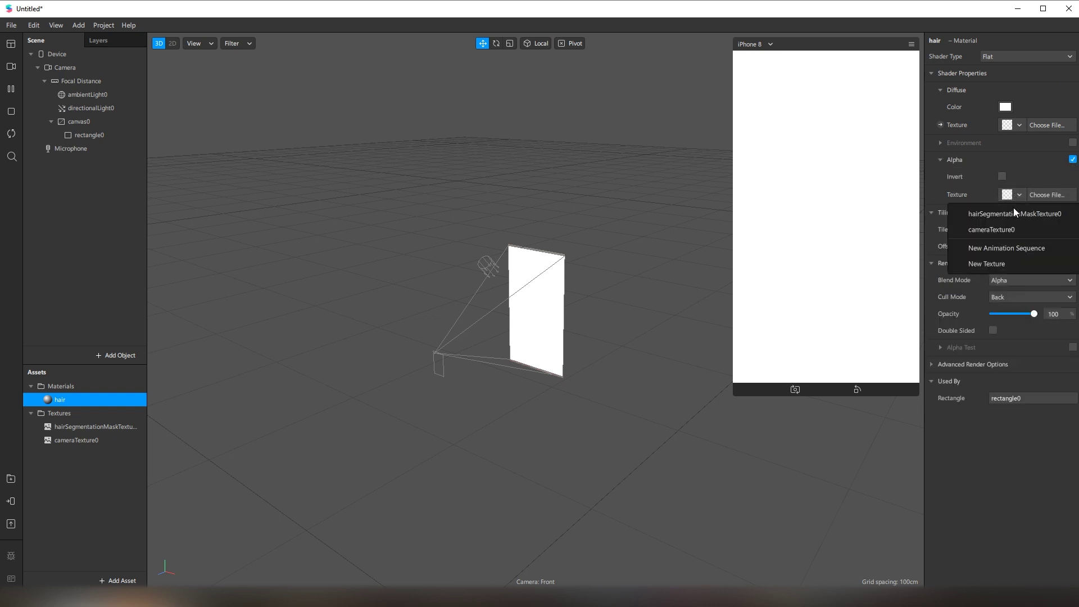
pyautogui.click(1014, 211)
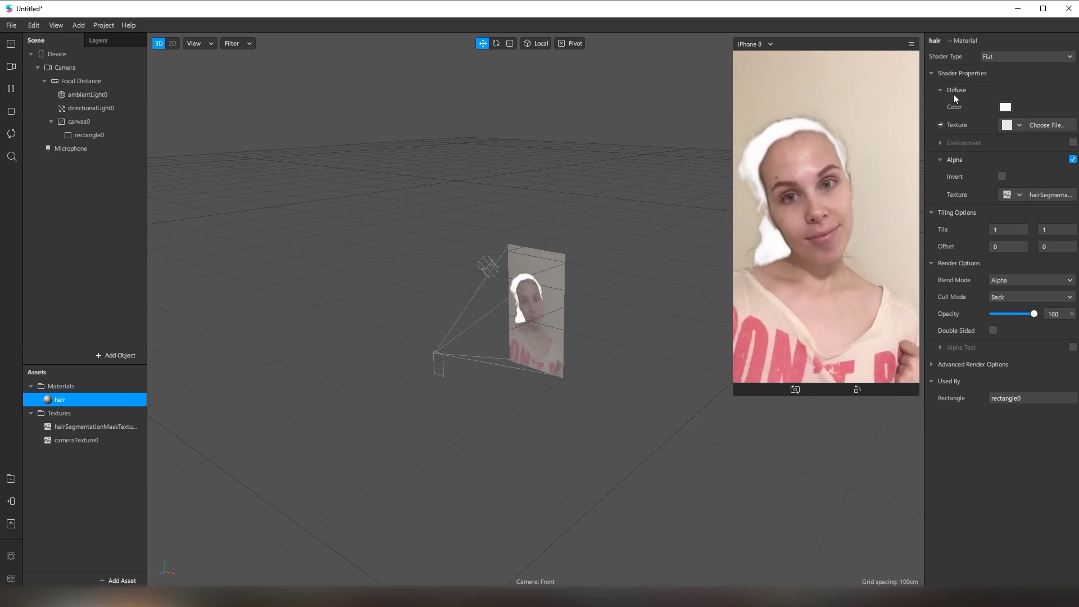
pyautogui.click(1023, 126)
pyautogui.click(1023, 160)
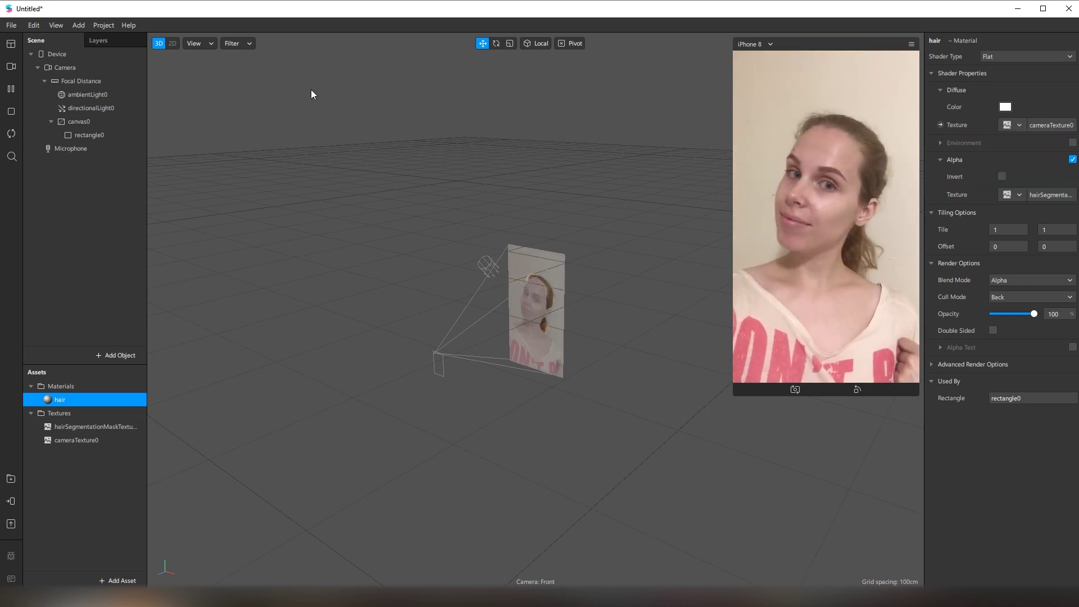
pyautogui.click(54, 25)
pyautogui.click(76, 40)
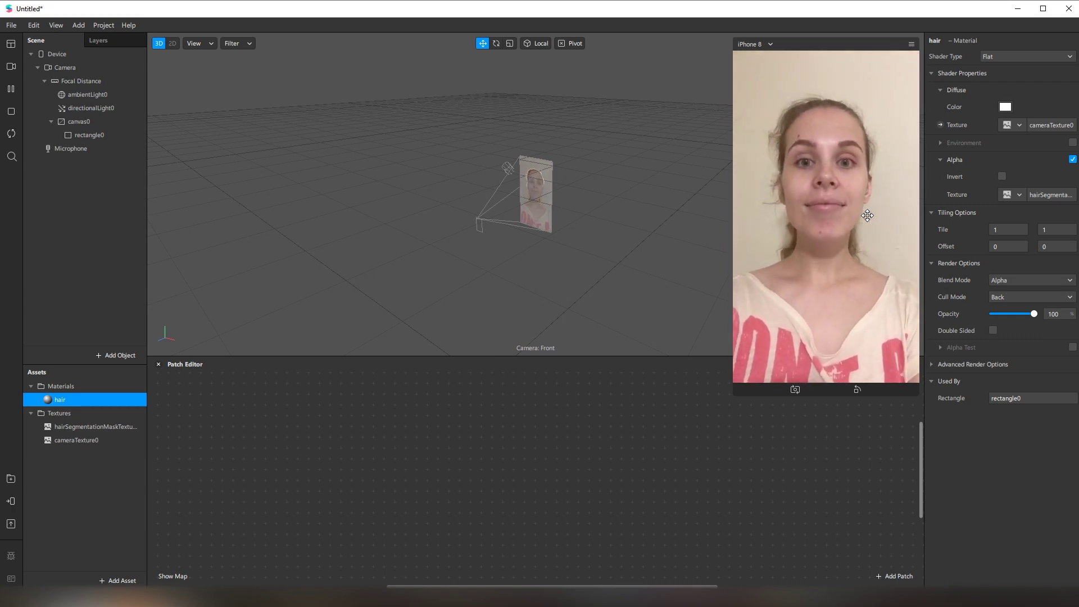
# Add a Screen Tap patch to the graph by searching 'sc'
pyautogui.doubleClick(210, 478)
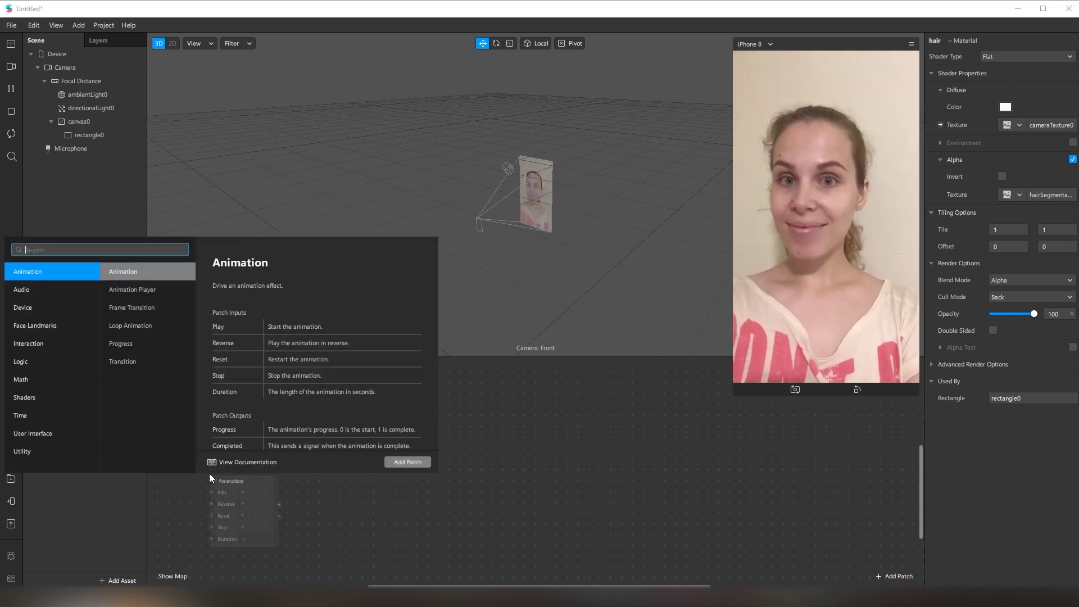
pyautogui.write('sc')
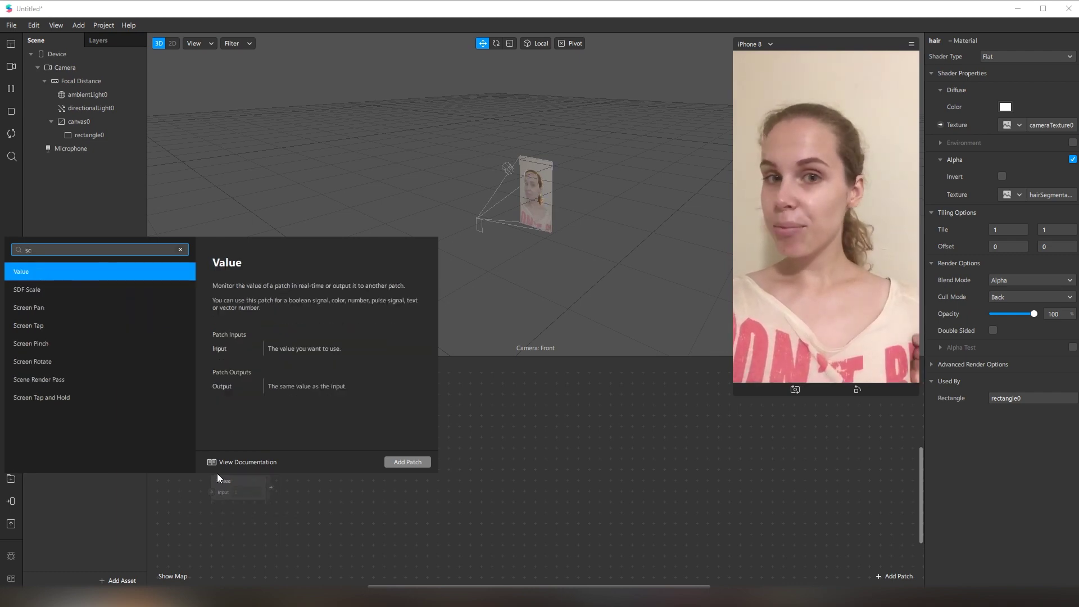
pyautogui.press('Down')
pyautogui.press('Down')
pyautogui.press('Down')
pyautogui.press('Return')
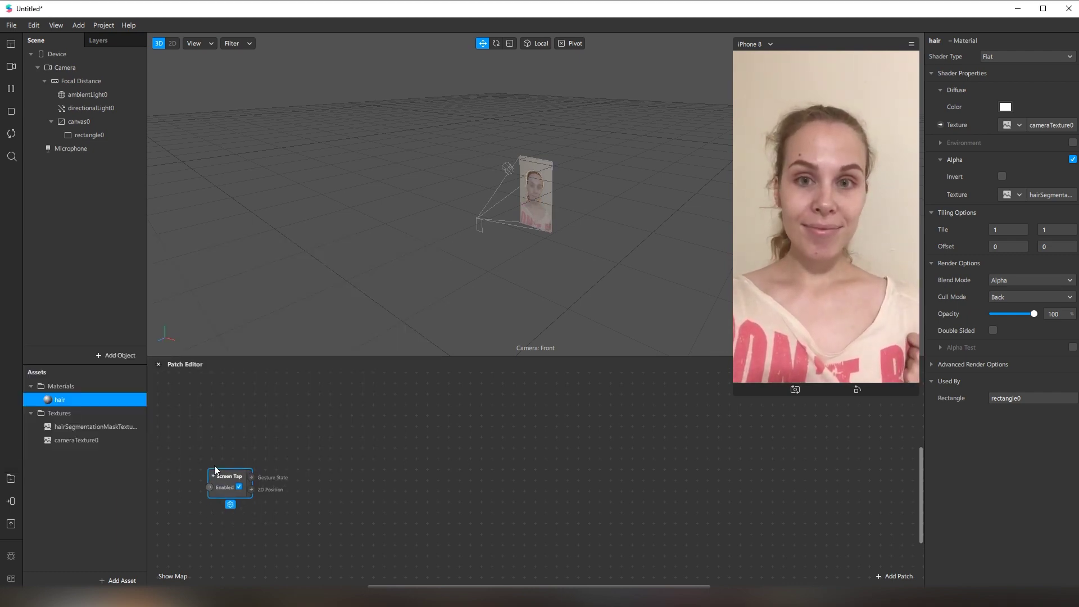
# Add a Counter patch ('coun') wired from the Screen Tap output
pyautogui.moveTo(242, 457); pyautogui.dragTo(274, 456)
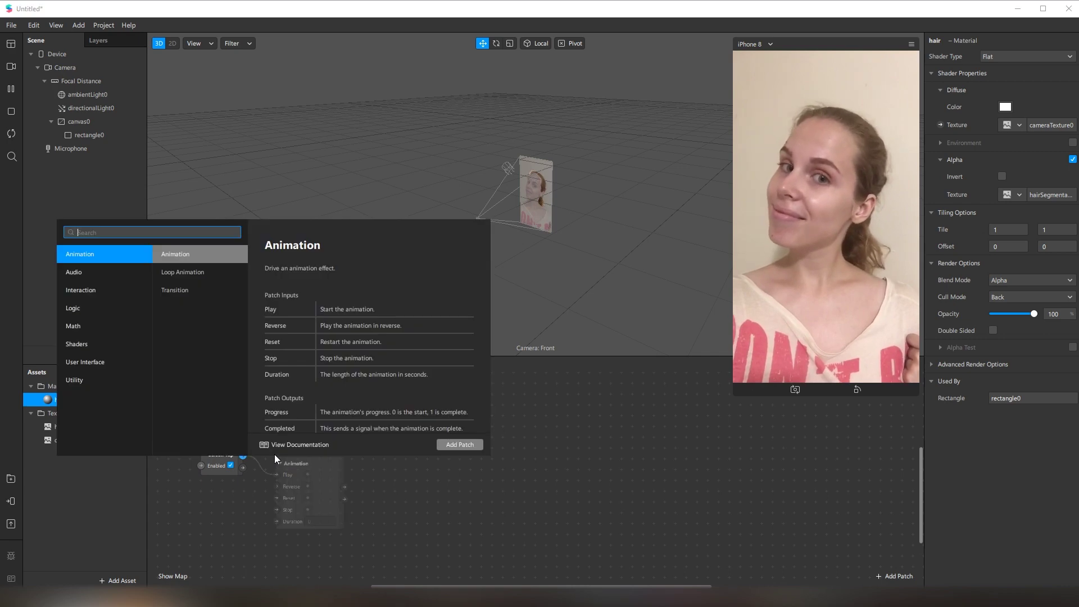
pyautogui.write('coun')
pyautogui.press('Return')
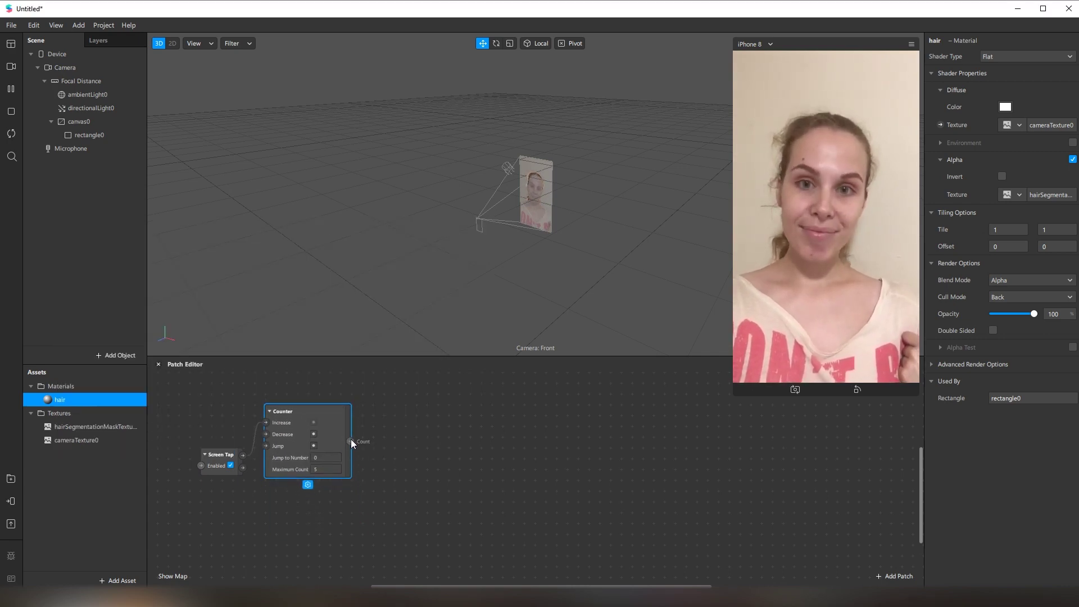
pyautogui.moveTo(350, 439); pyautogui.dragTo(403, 427)
# Add a Color-type Option Picker from the Counter and place a hair Diffuse Texture patch beside it
pyautogui.write('option')
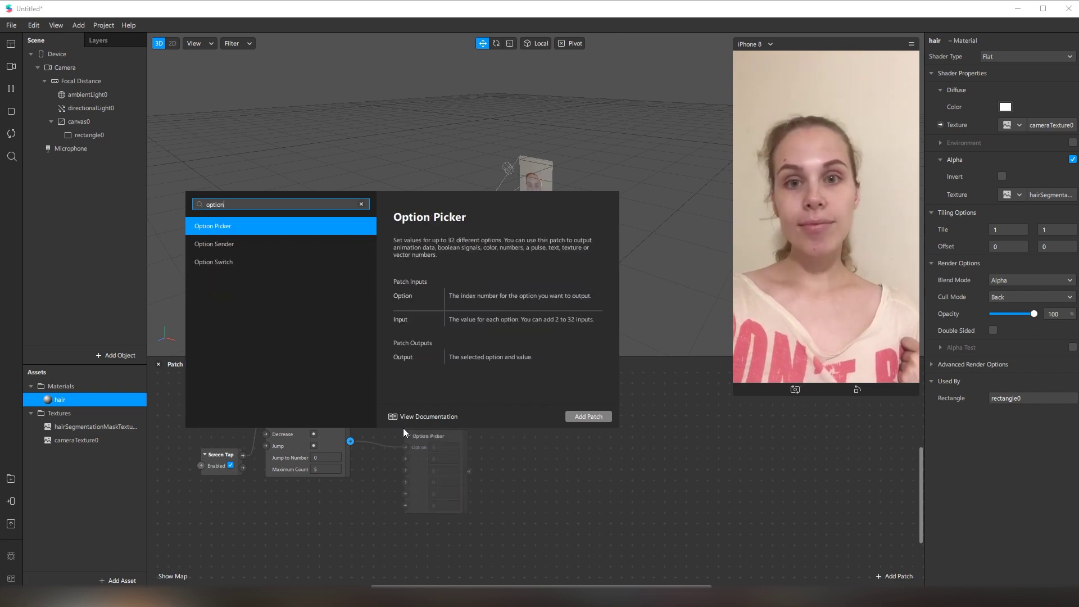
pyautogui.press('Return')
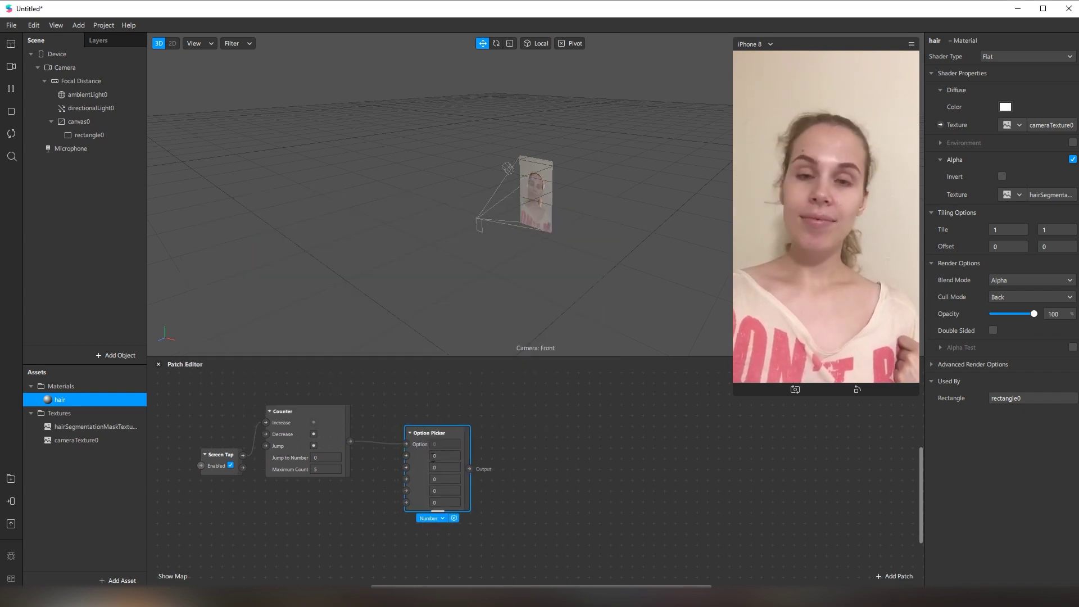
pyautogui.click(437, 518)
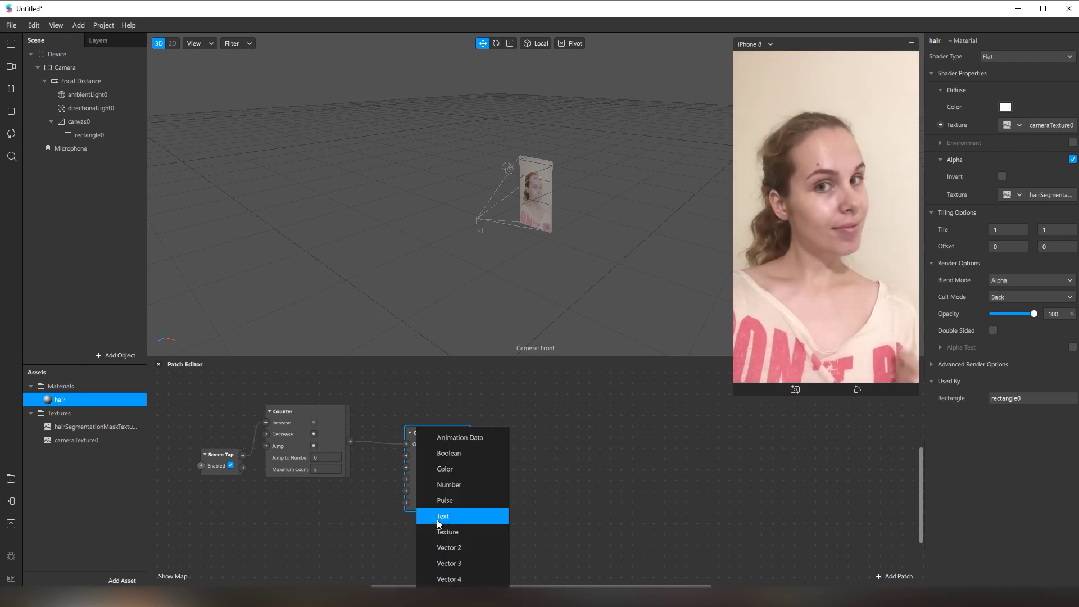
pyautogui.click(464, 471)
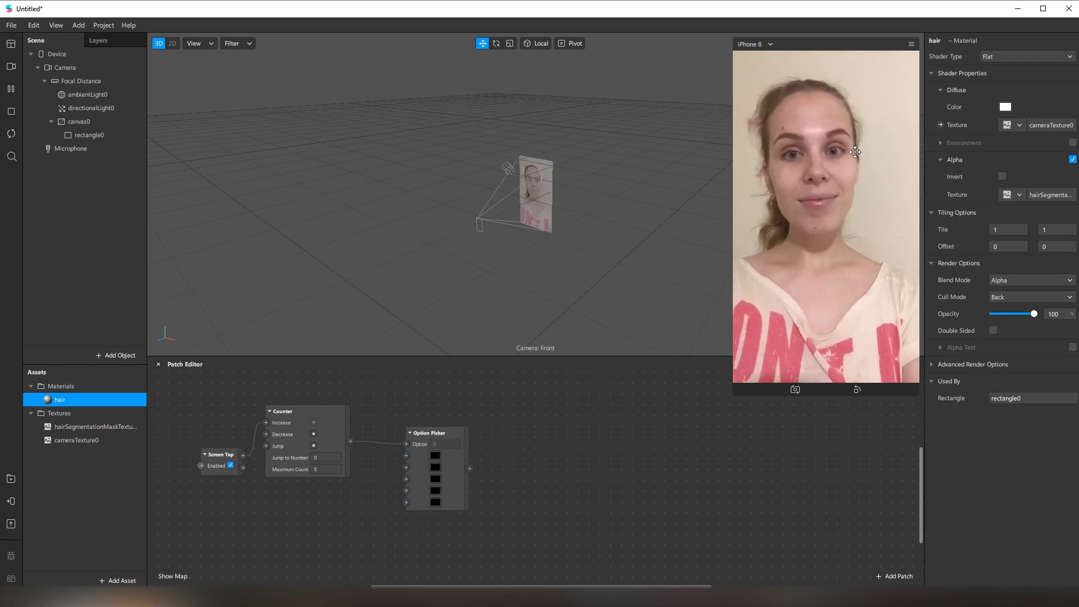
pyautogui.click(941, 125)
pyautogui.moveTo(550, 505); pyautogui.dragTo(559, 461)
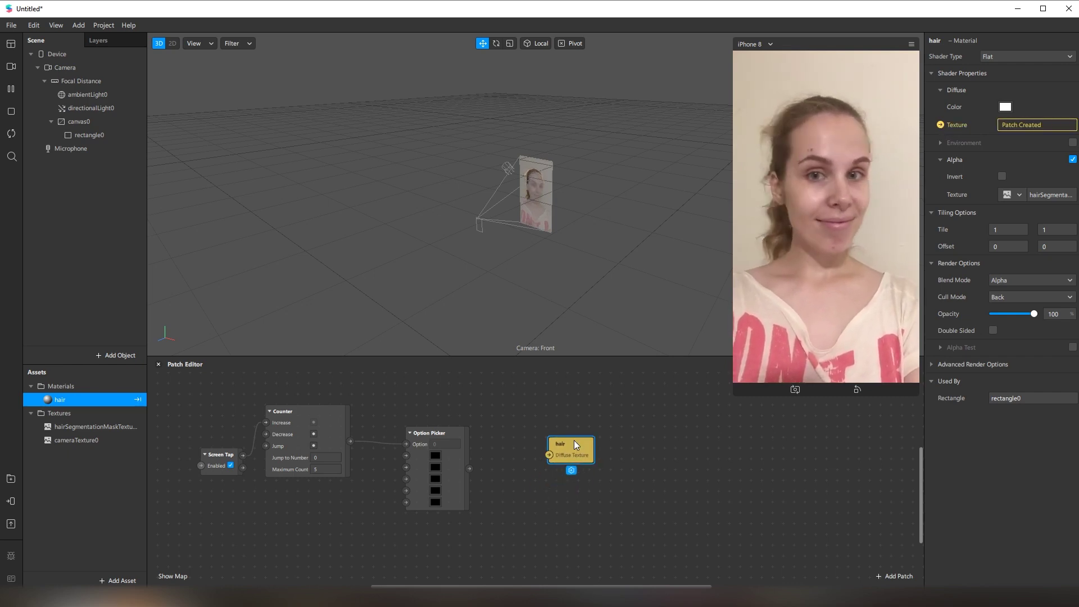
# Set the first three Option Picker colours to red, purple and magenta
pyautogui.click(435, 457)
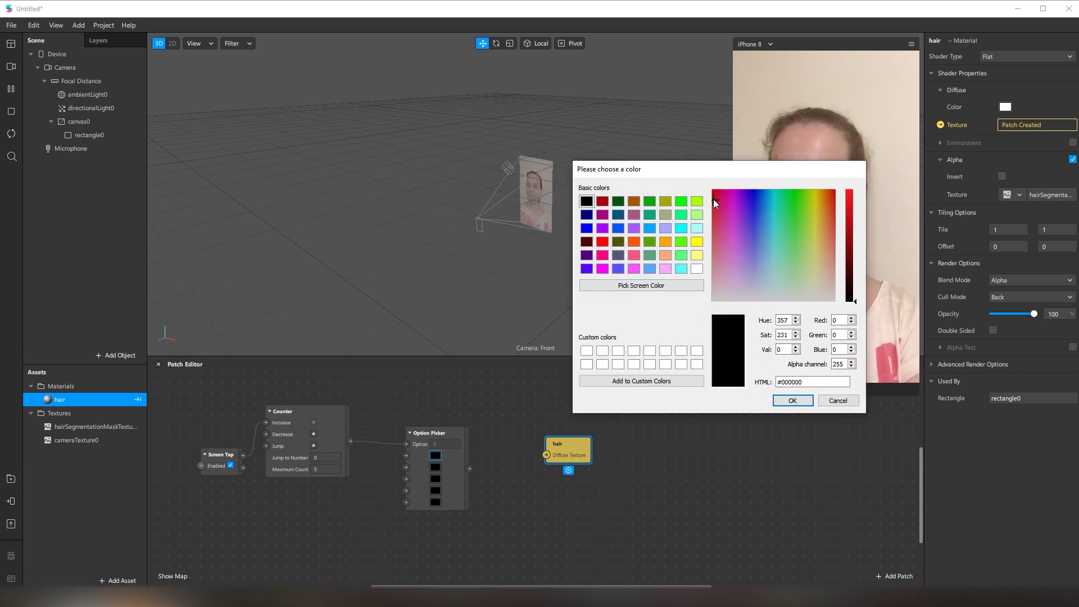
pyautogui.click(714, 194)
pyautogui.click(847, 207)
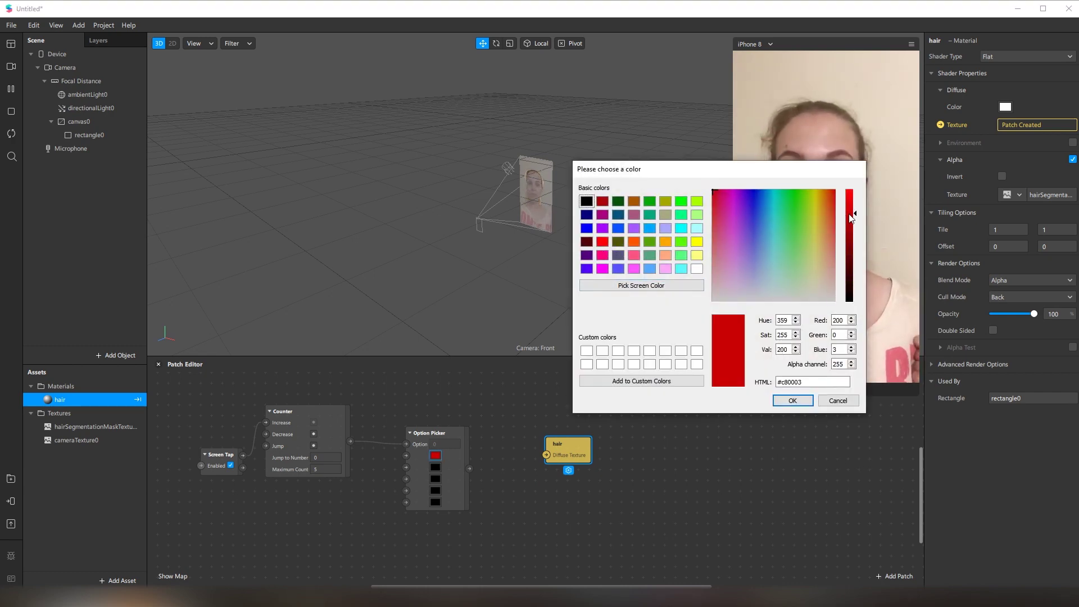
pyautogui.click(804, 400)
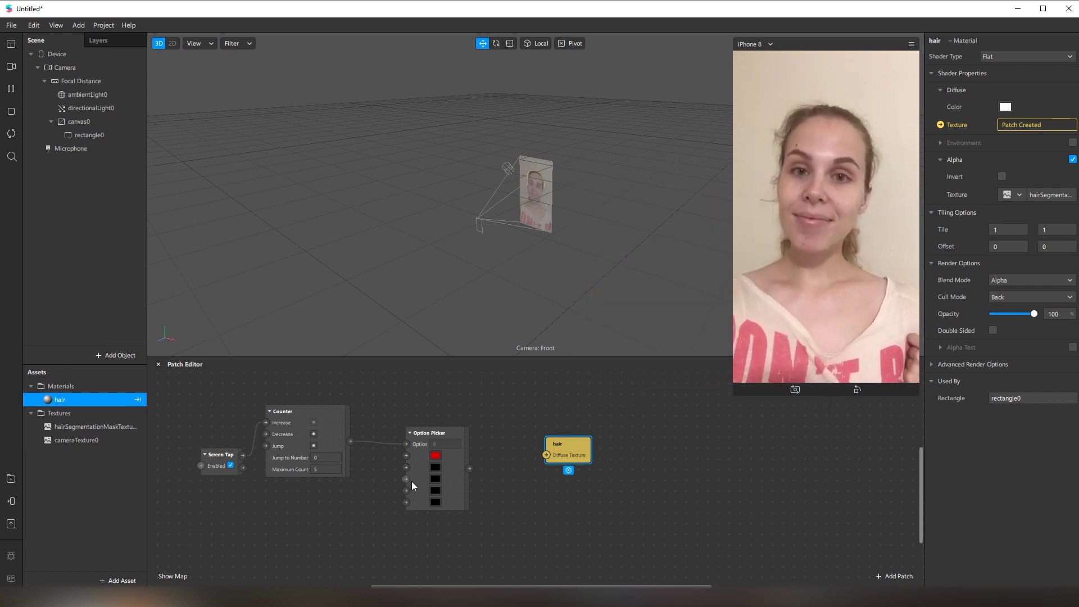
pyautogui.click(436, 467)
pyautogui.click(586, 268)
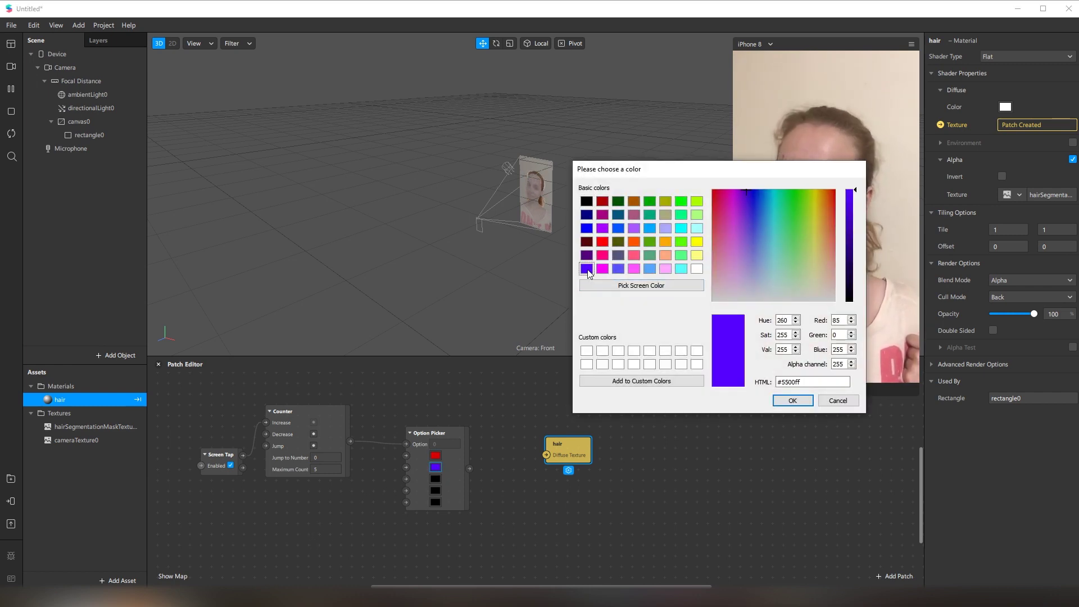
pyautogui.click(792, 400)
pyautogui.click(438, 478)
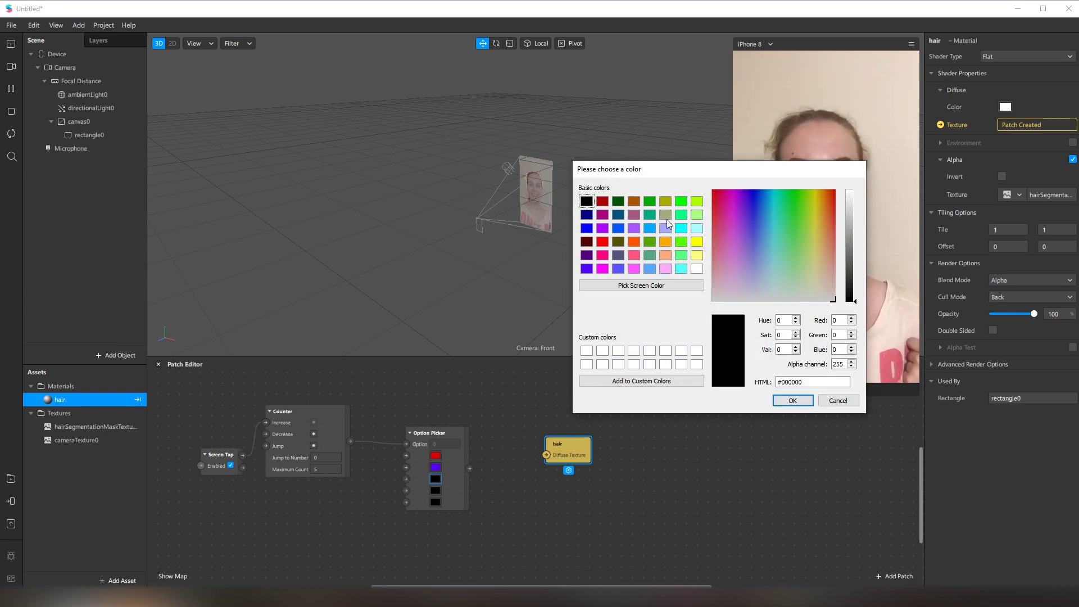
pyautogui.click(601, 214)
pyautogui.click(792, 400)
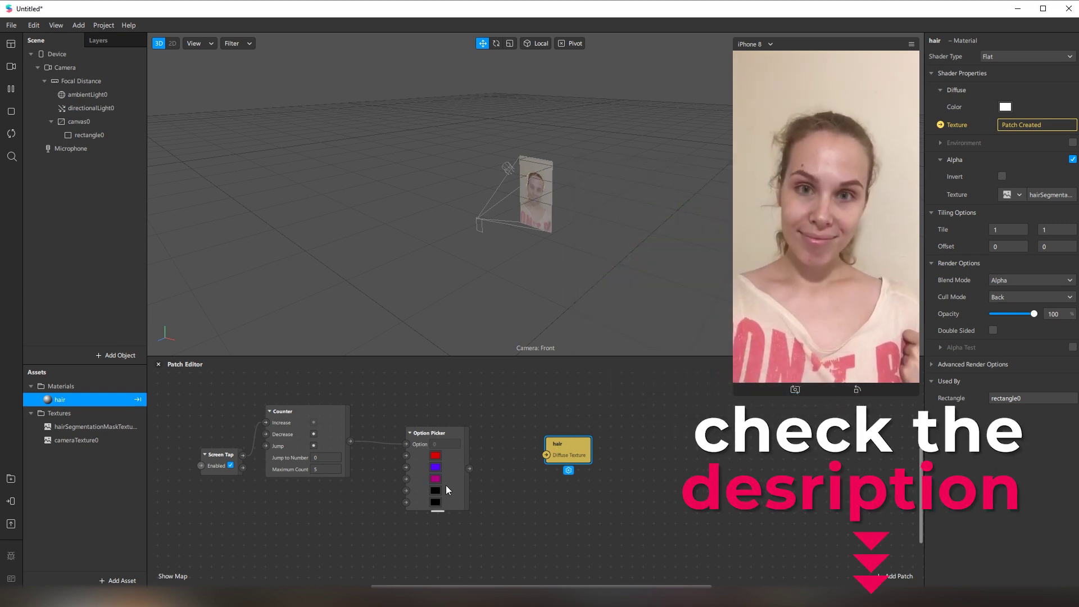
# Set the fourth and fifth Option Picker colours to yellow and pink
pyautogui.click(435, 491)
pyautogui.click(816, 198)
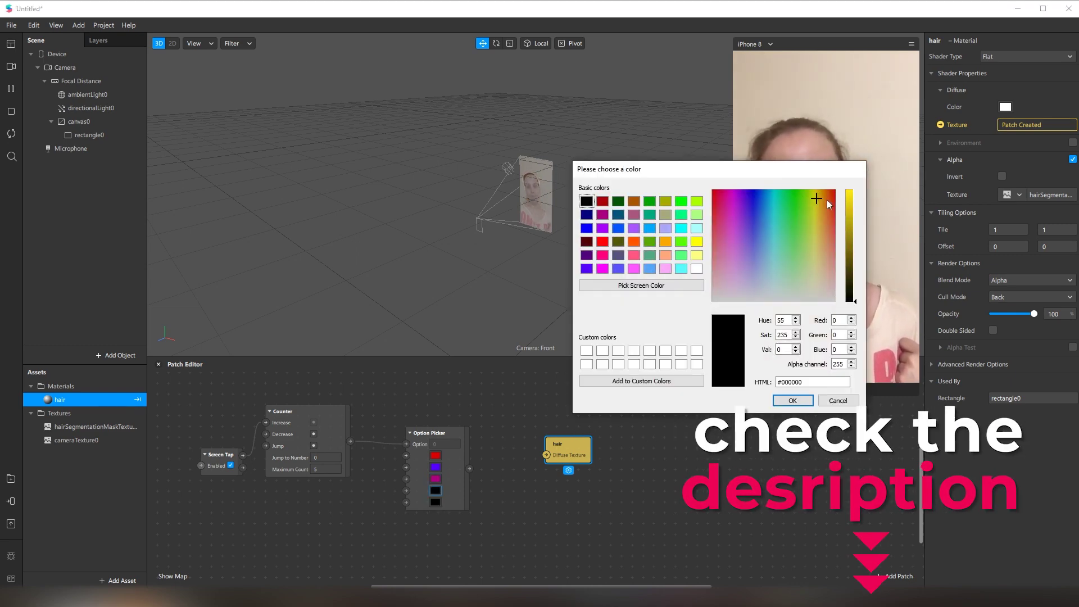
pyautogui.click(850, 199)
pyautogui.click(790, 402)
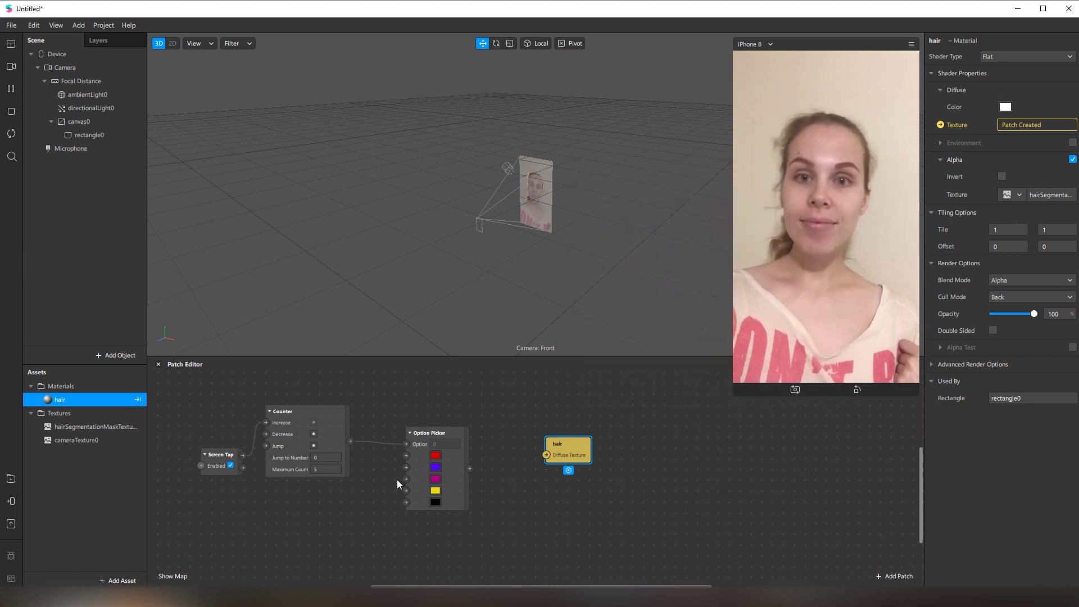
pyautogui.click(437, 503)
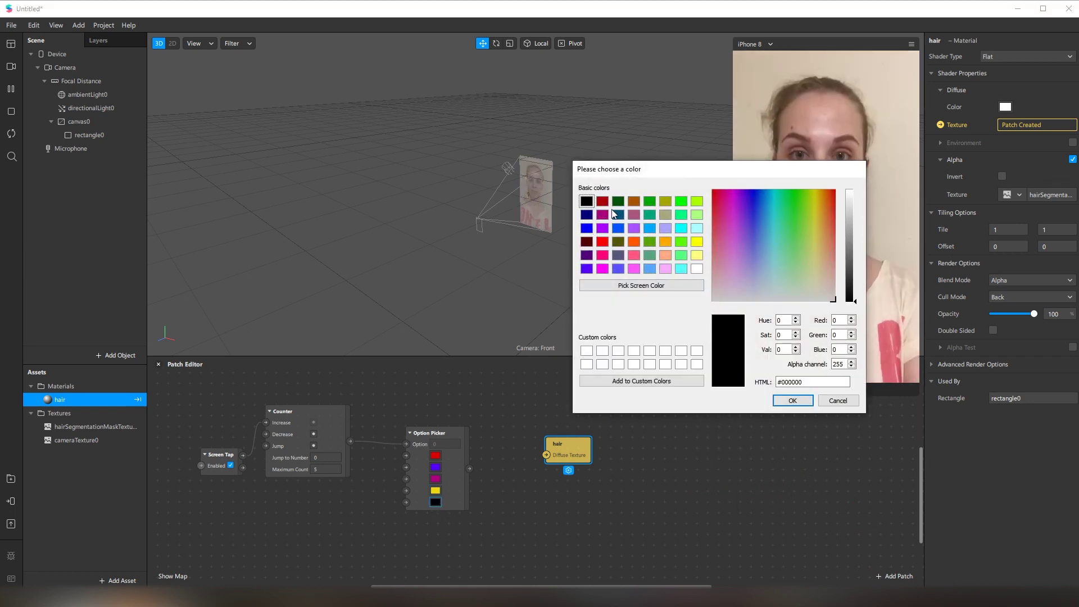
pyautogui.click(665, 269)
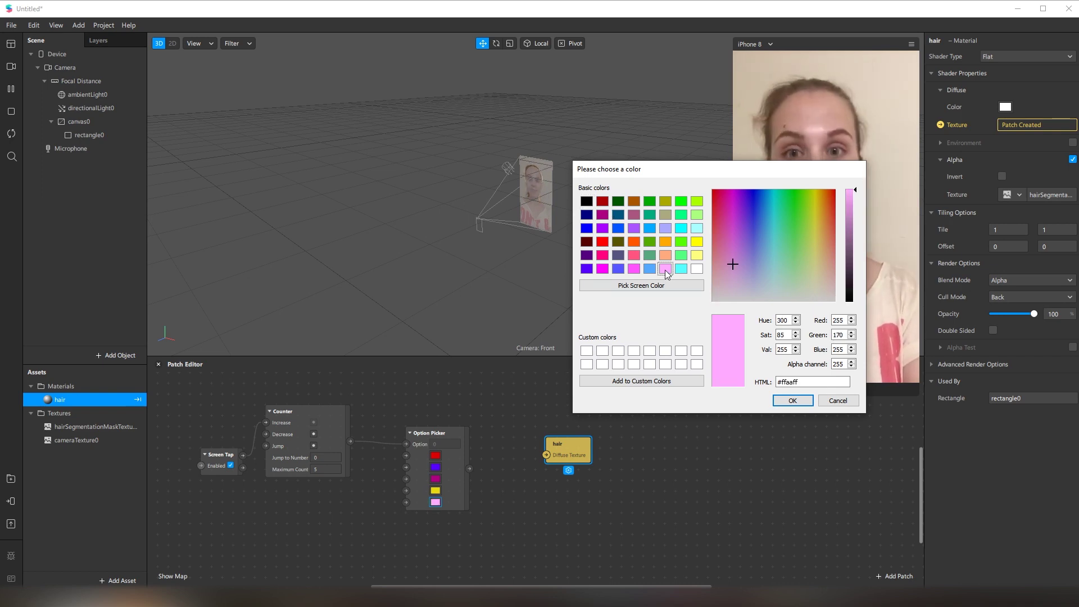
pyautogui.click(778, 400)
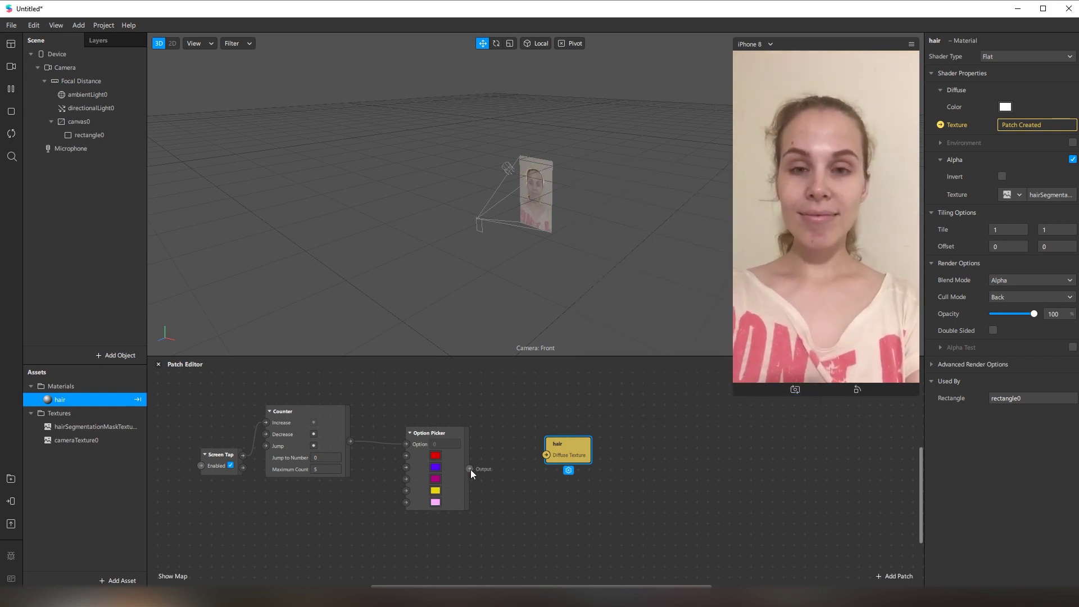
# Wire the Option Picker output into the hair Diffuse Texture and lower opacity to 47
pyautogui.moveTo(469, 469); pyautogui.dragTo(546, 454)
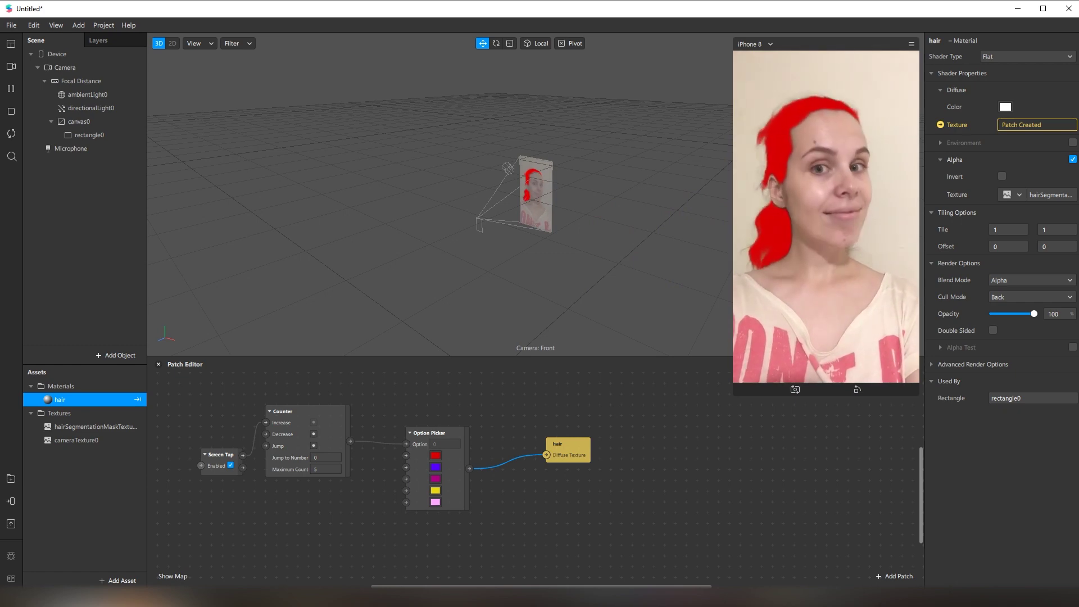
pyautogui.moveTo(734, 395); pyautogui.dragTo(685, 480)
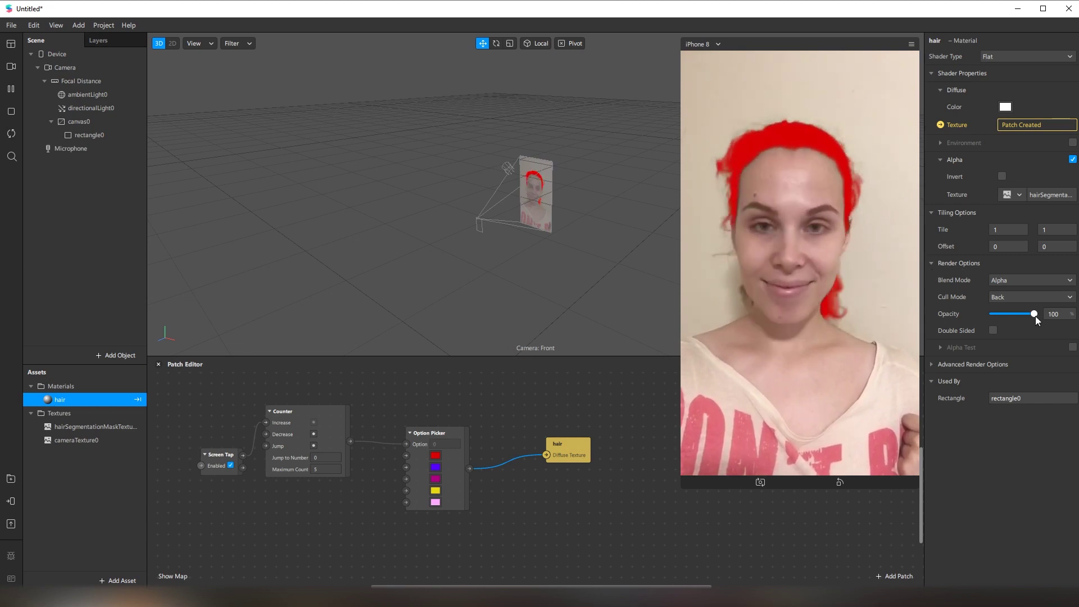
pyautogui.moveTo(1034, 315); pyautogui.dragTo(1013, 316)
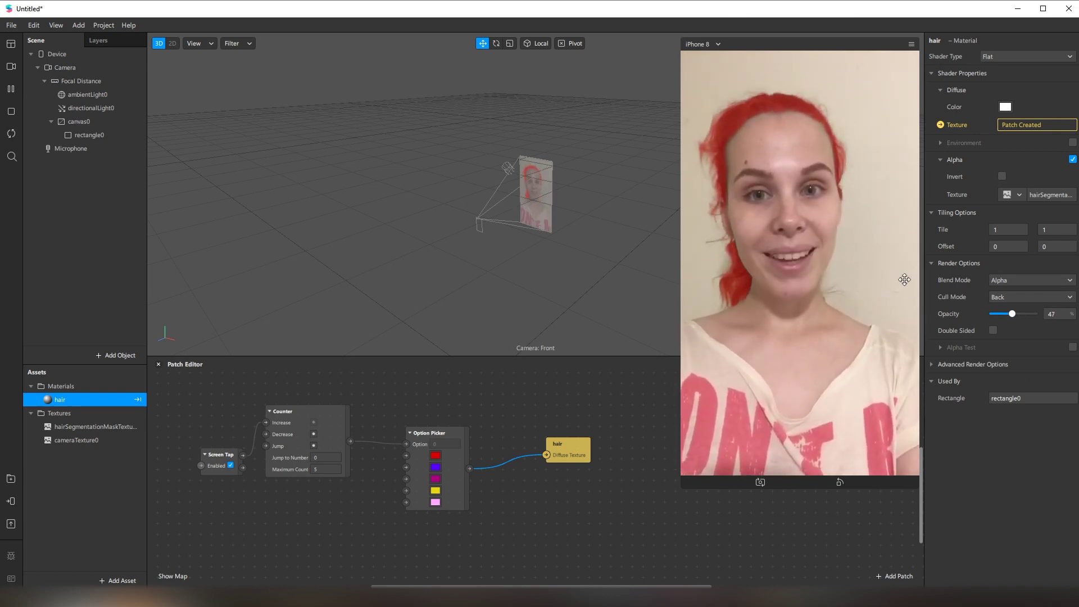
# Enable Simulate Touch in the preview and tap the hair through purple, magenta, yellow and pink
pyautogui.click(910, 44)
pyautogui.click(935, 64)
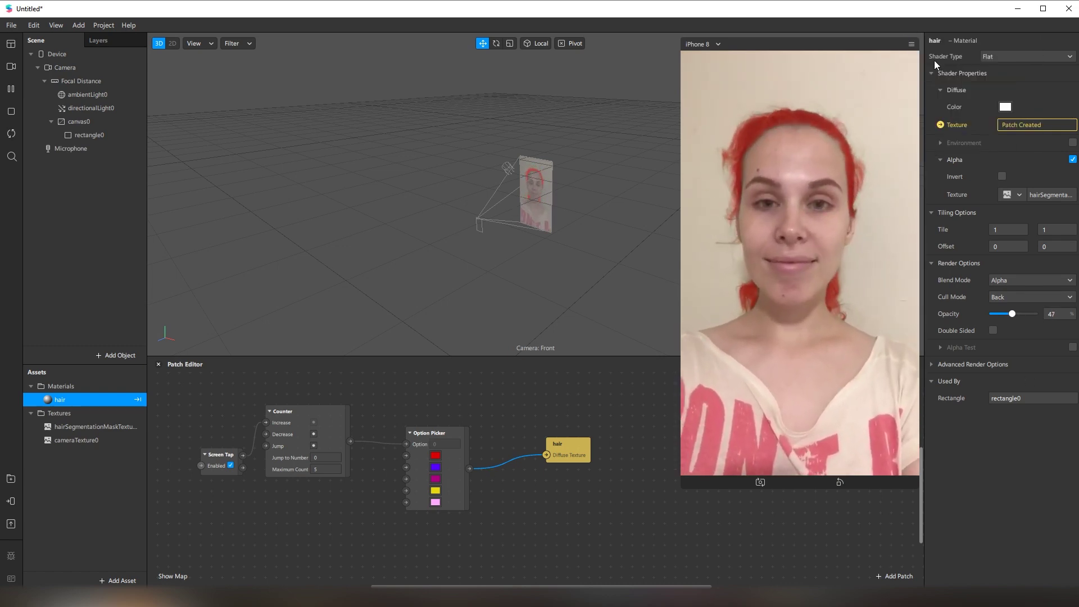
pyautogui.click(806, 318)
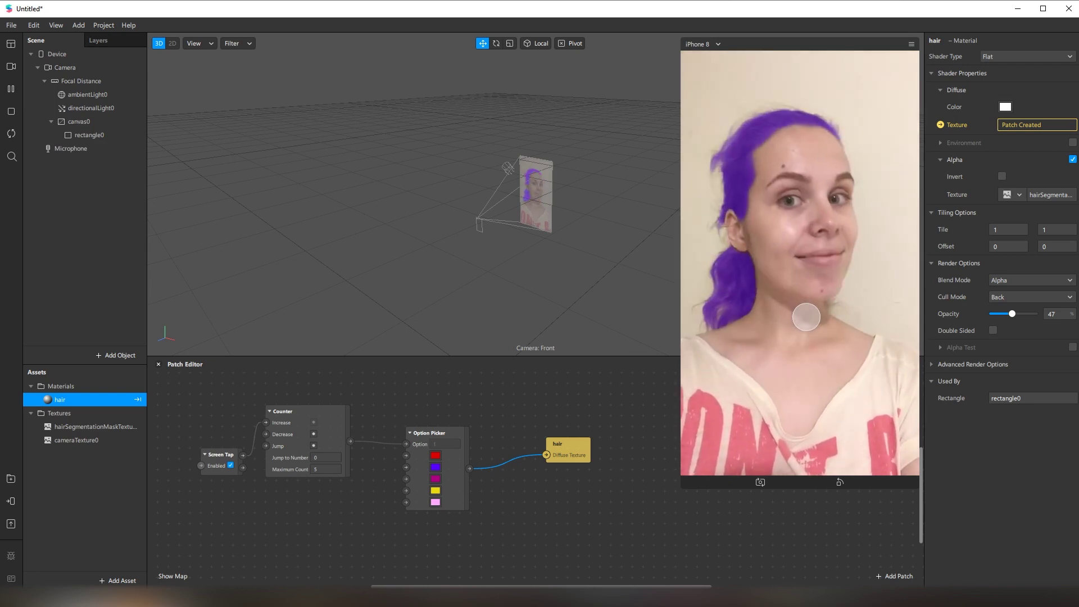
pyautogui.click(806, 318)
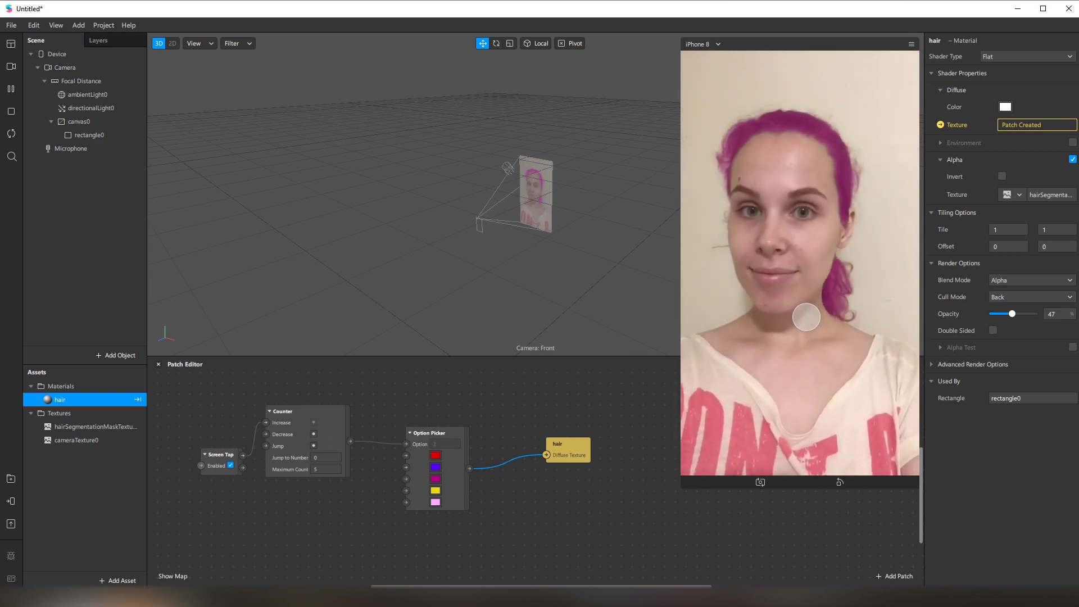
pyautogui.click(806, 317)
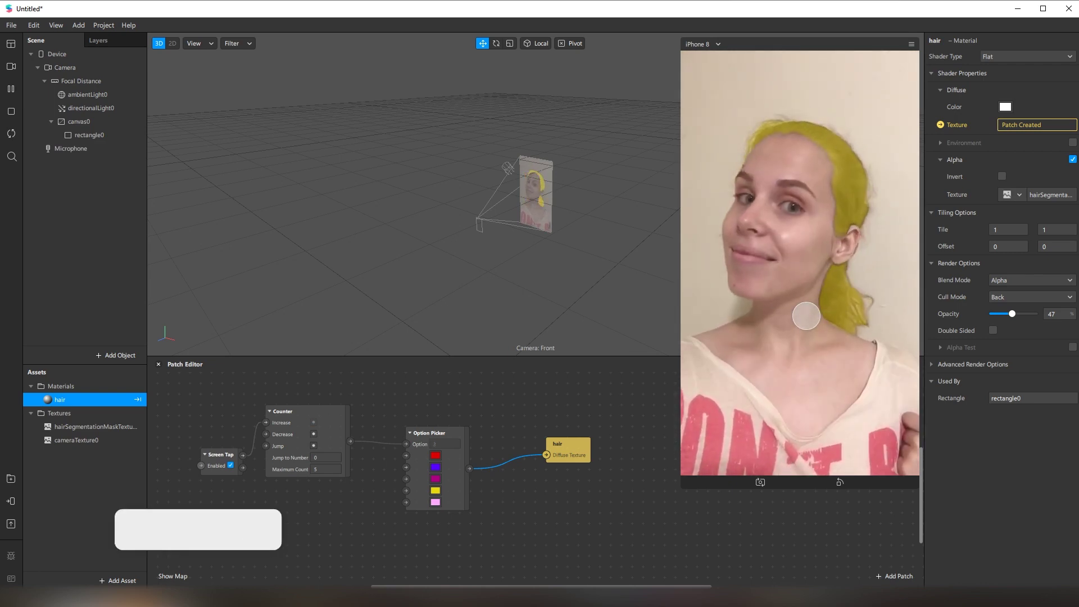
pyautogui.click(806, 317)
# Keep tapping the preview to cycle the hair back to red and onward, ending on yellow
pyautogui.click(805, 317)
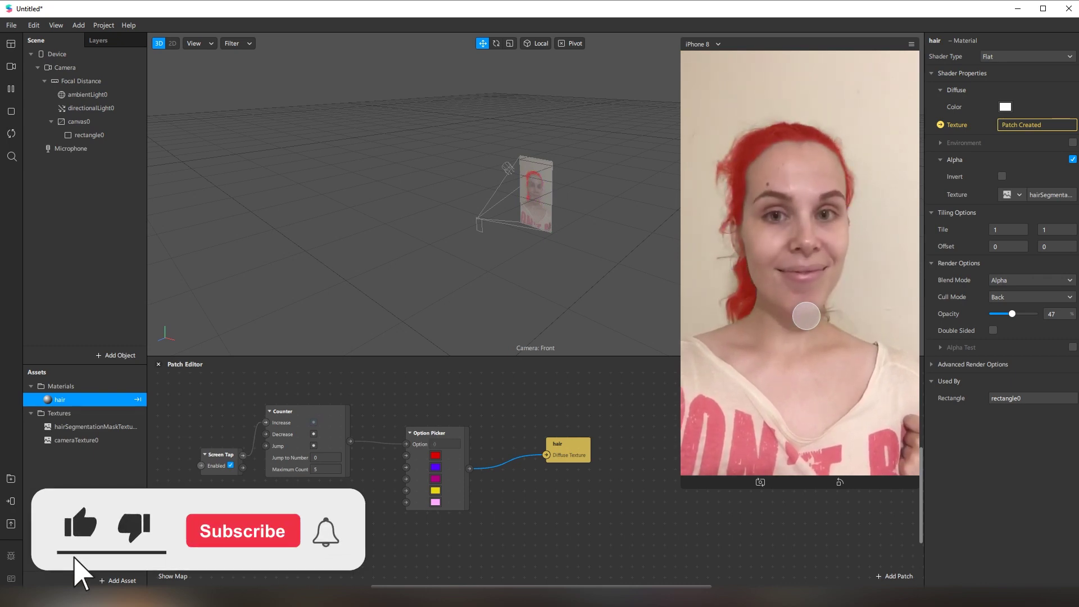
pyautogui.click(806, 317)
pyautogui.click(806, 317)
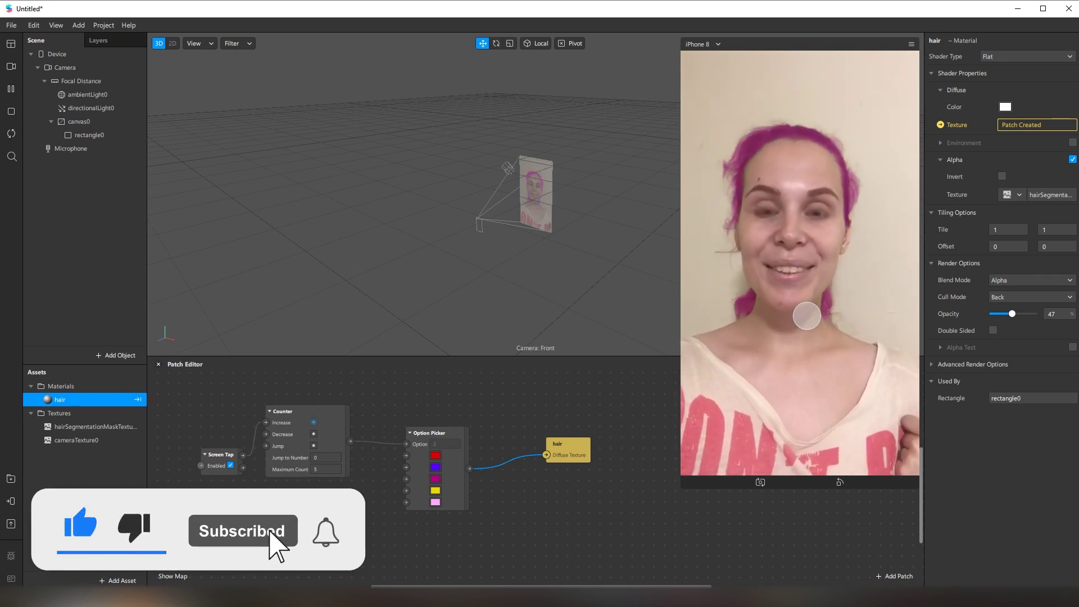
pyautogui.click(807, 316)
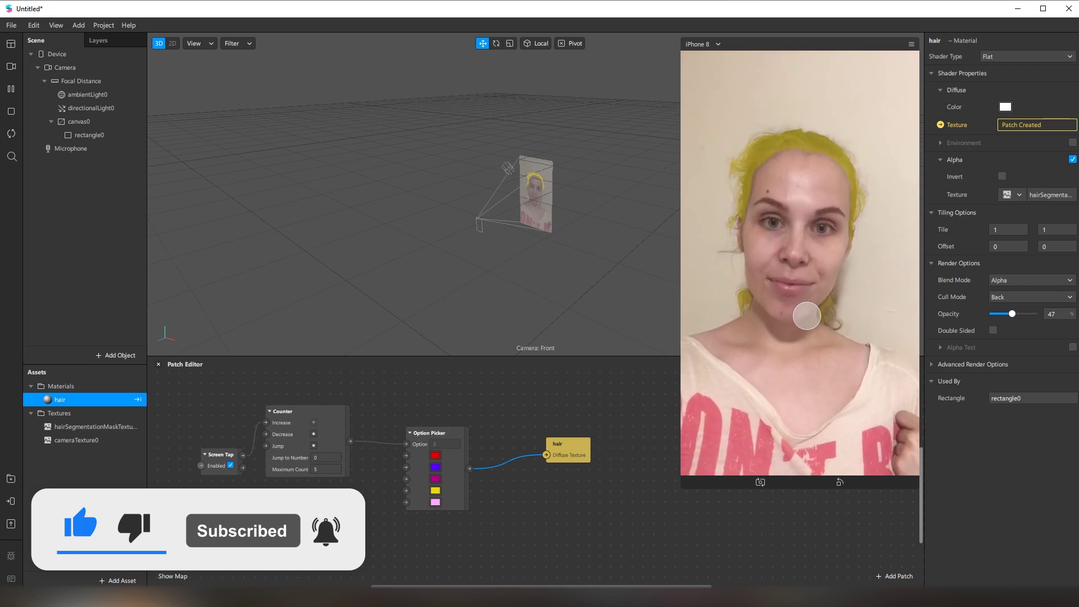
pyautogui.click(806, 316)
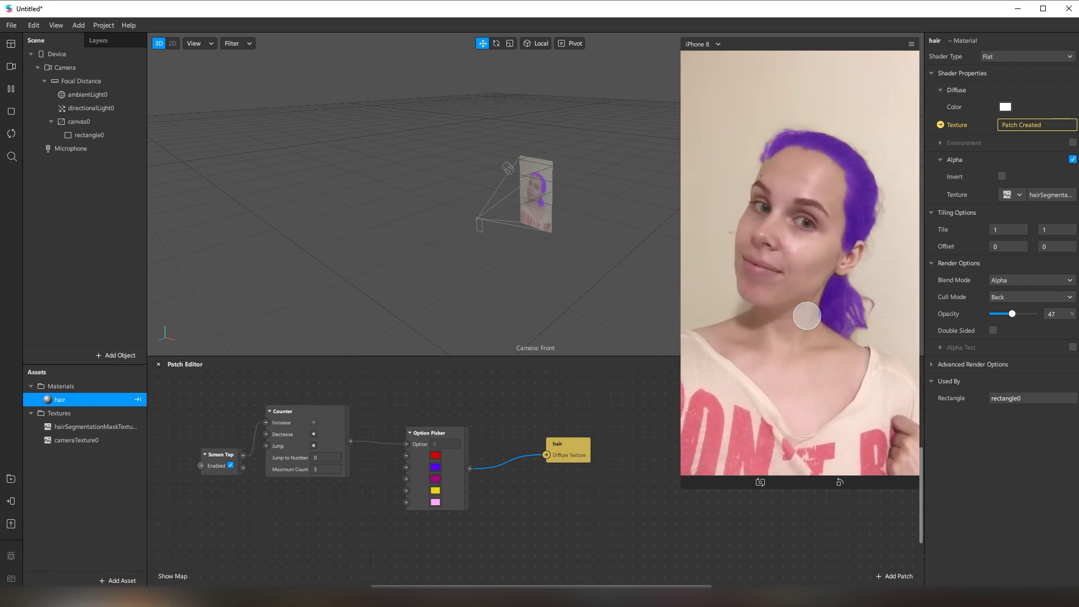
pyautogui.click(807, 316)
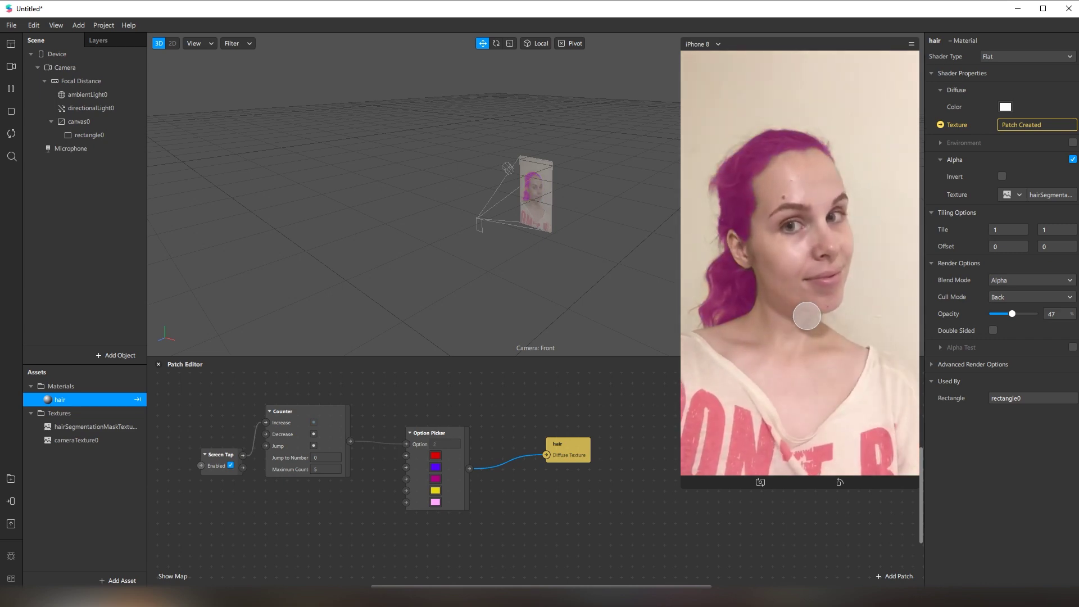
pyautogui.click(807, 316)
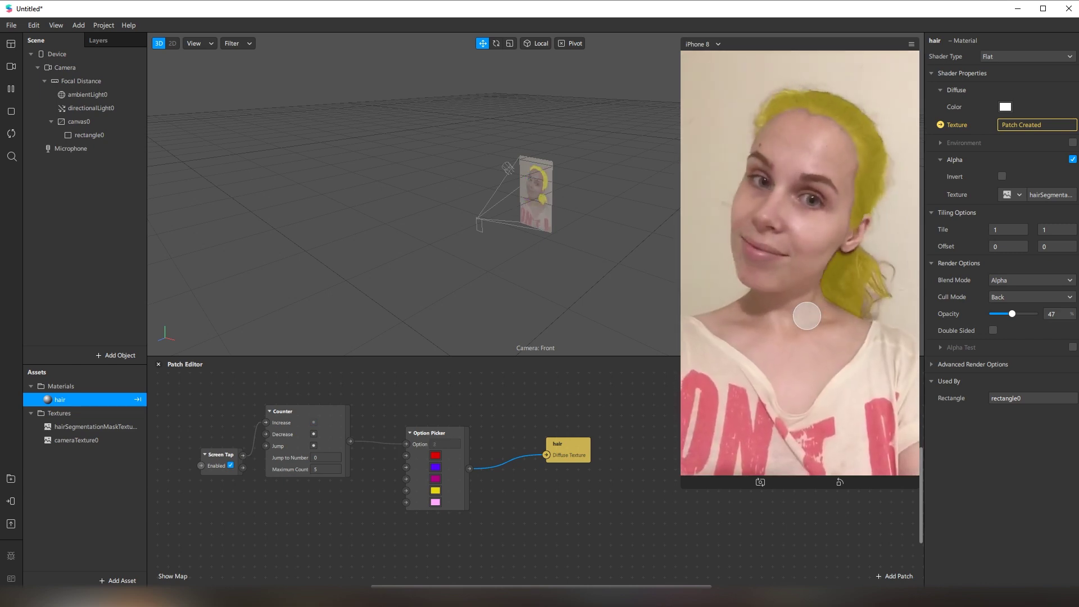